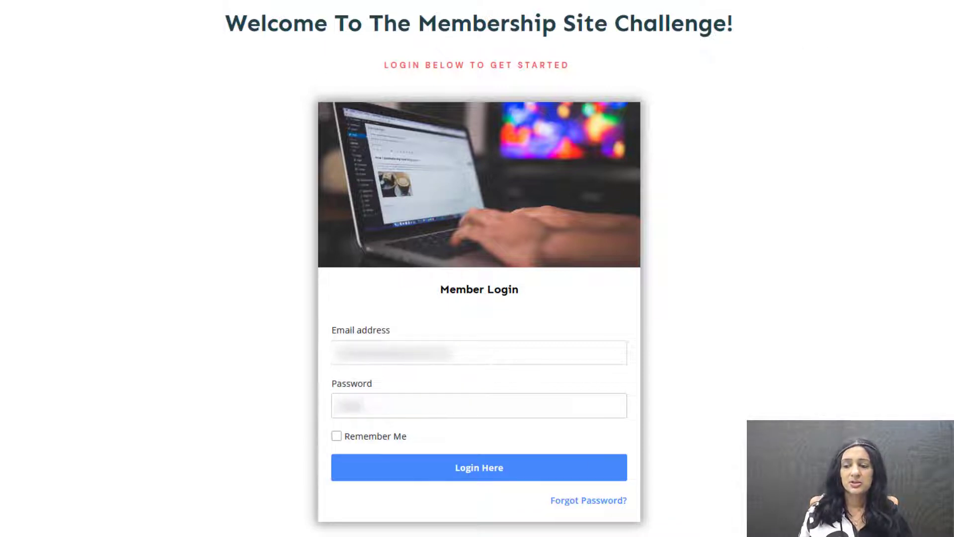
Step: Log in to the member area and access the content of the 14-Day 100K Per Year Membership Challenge
left_click(480, 471)
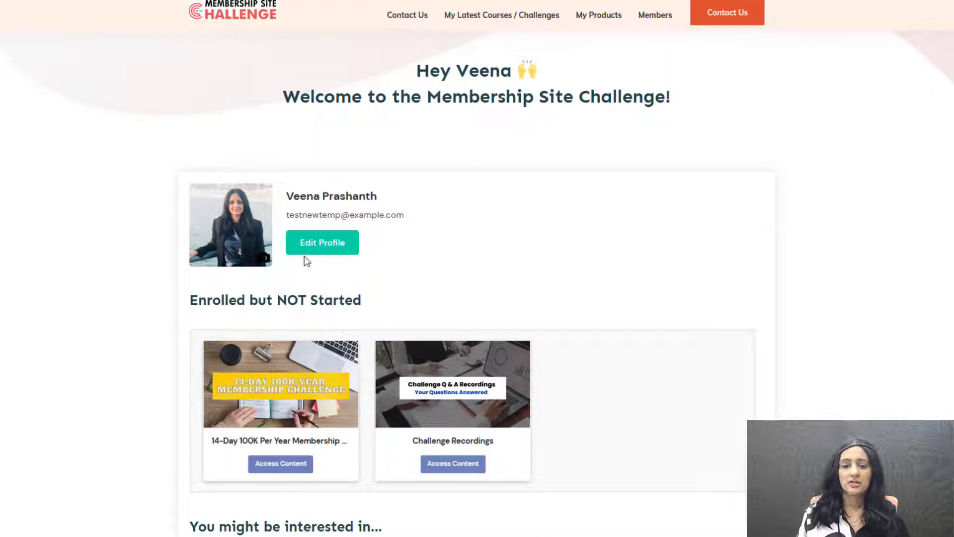
scroll(108, 186, "down", 3)
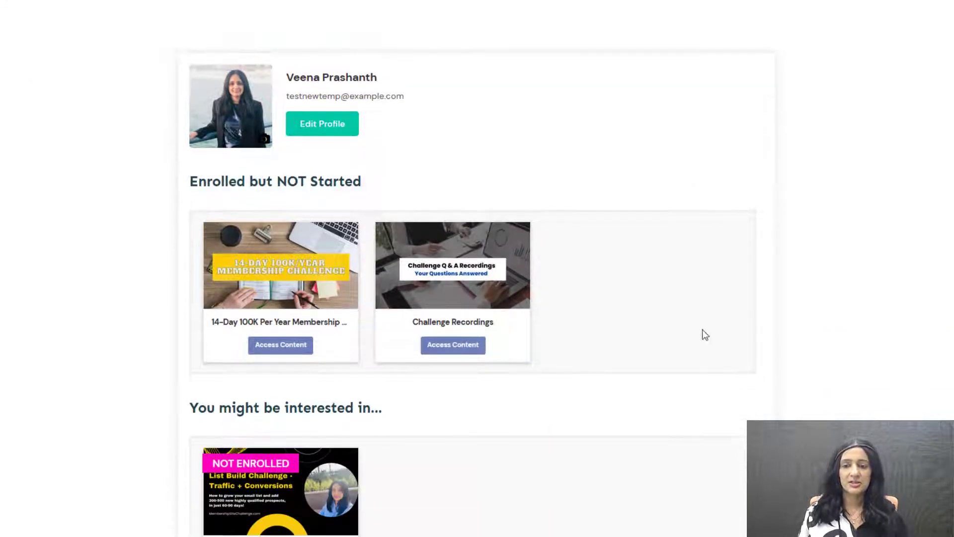
scroll(104, 200, "down", 3)
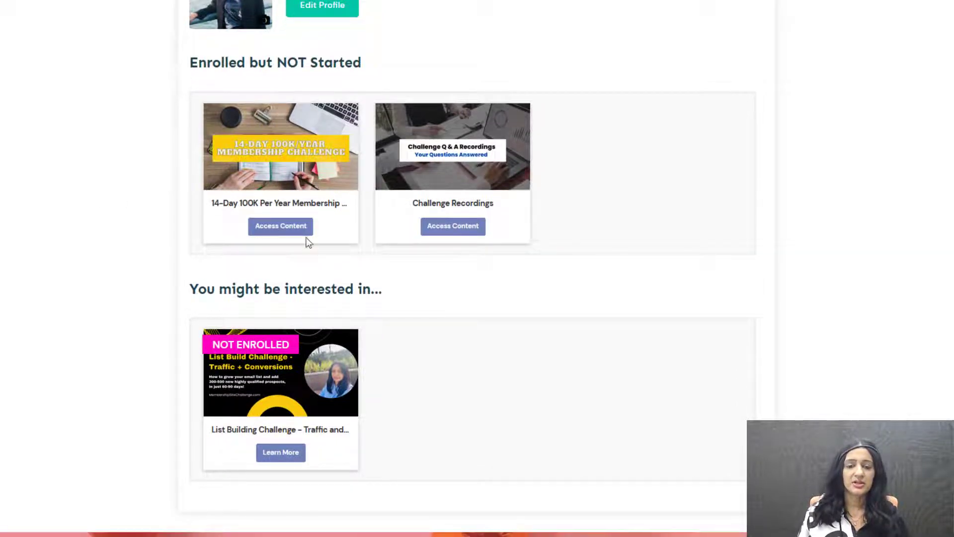
left_click(286, 232)
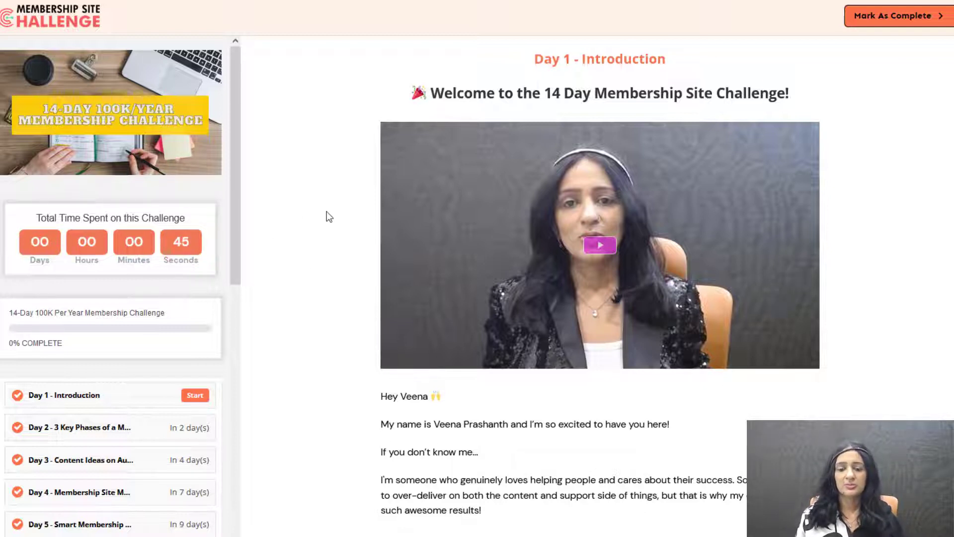
Step: Review the challenge's lesson outline and the Day 1 - Introduction content, and mark the lesson as complete
scroll(308, 221, "down", 2)
scroll(305, 228, "up", 2)
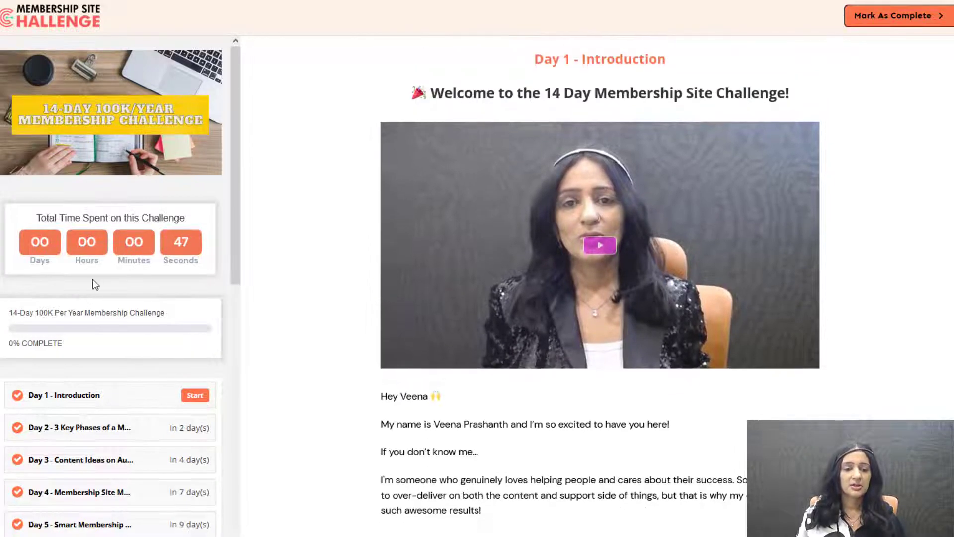
scroll(100, 280, "down", 5)
scroll(107, 281, "down", 2)
scroll(111, 291, "up", 4)
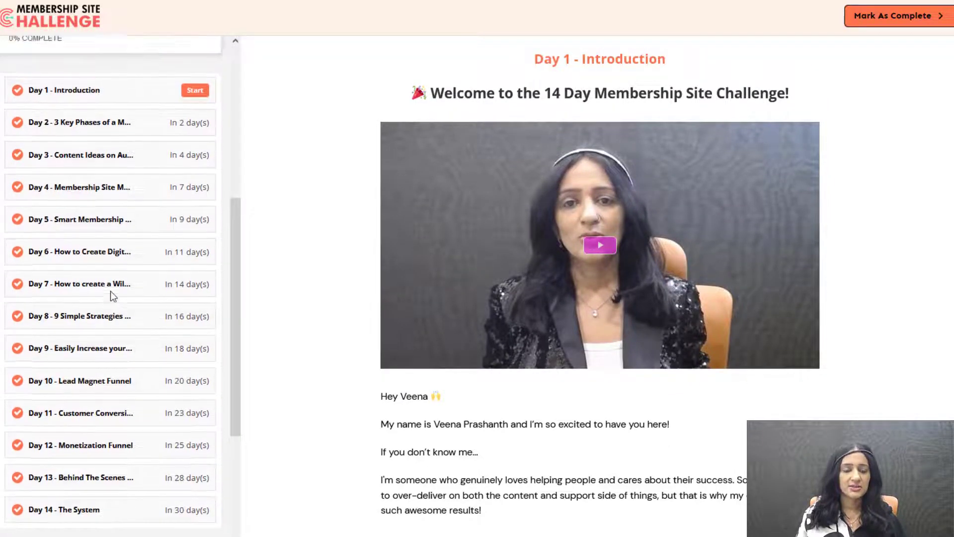
scroll(110, 291, "up", 3)
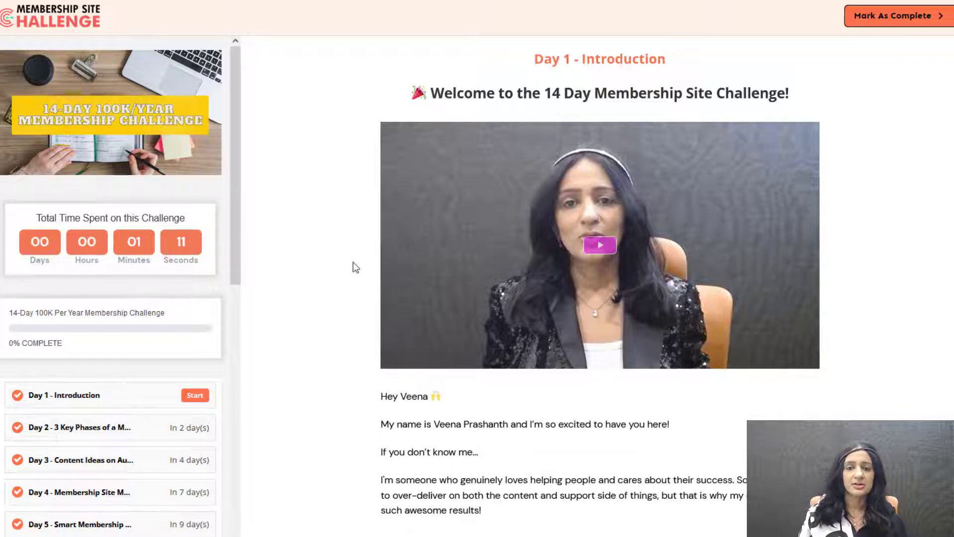
scroll(353, 262, "down", 2)
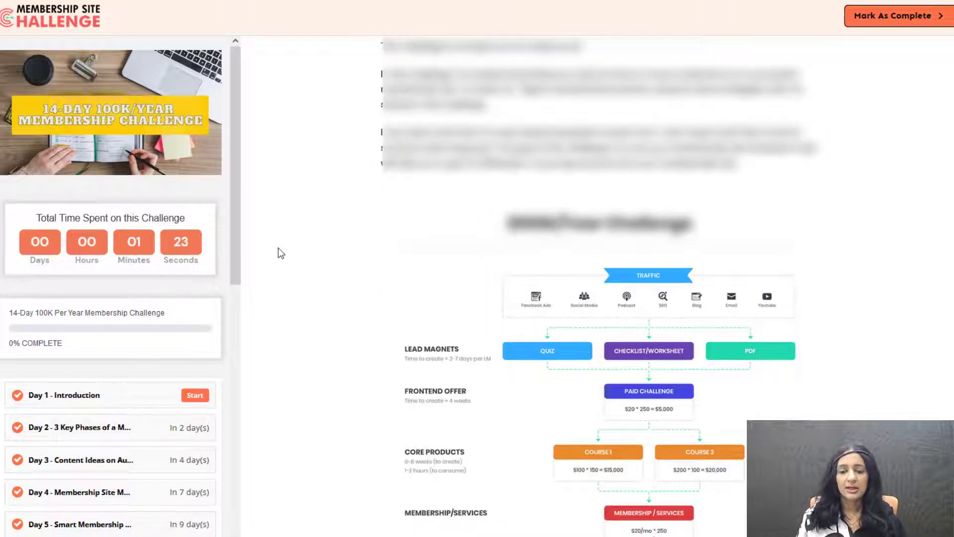
scroll(283, 287, "down", 2)
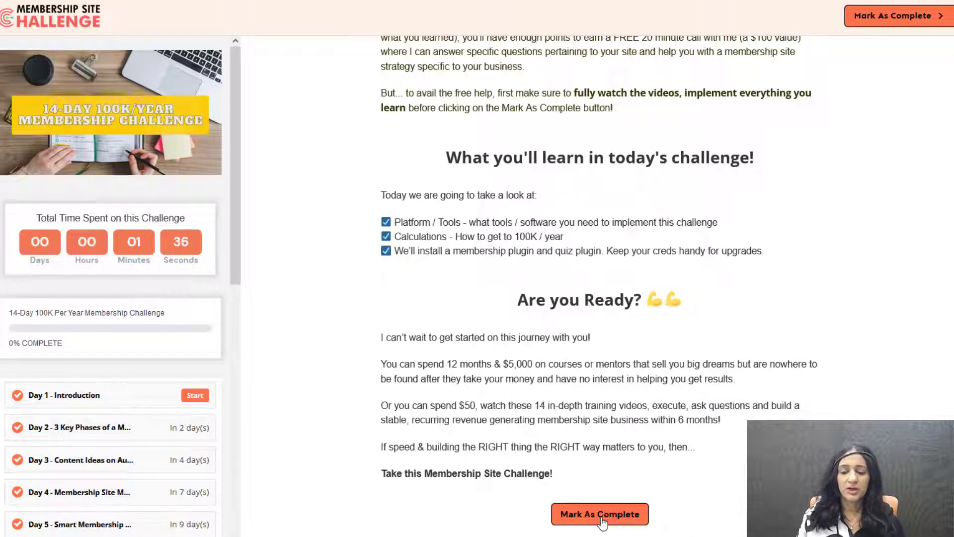
left_click(602, 517)
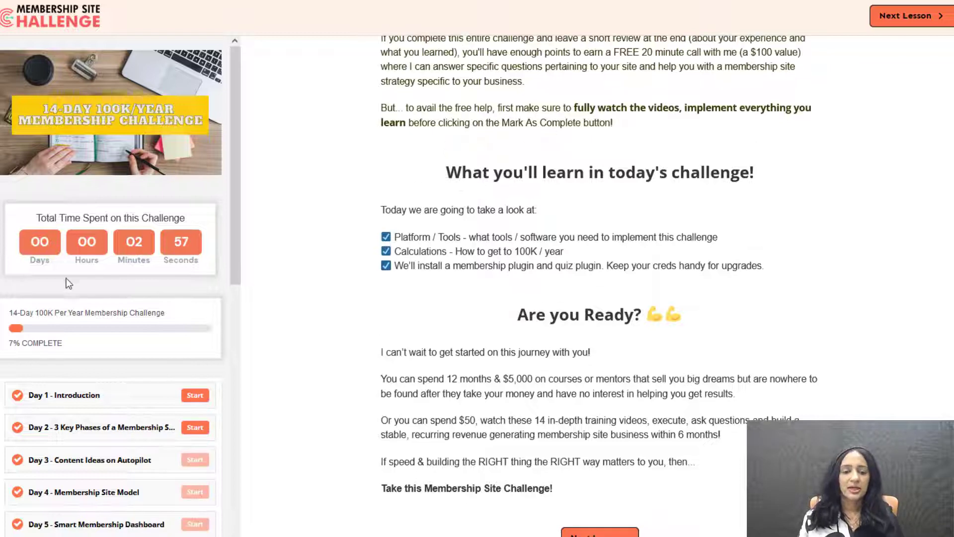
Step: Check the unlocked lessons in the course outline and go on to the next lesson after Day 1
scroll(67, 278, "down", 2)
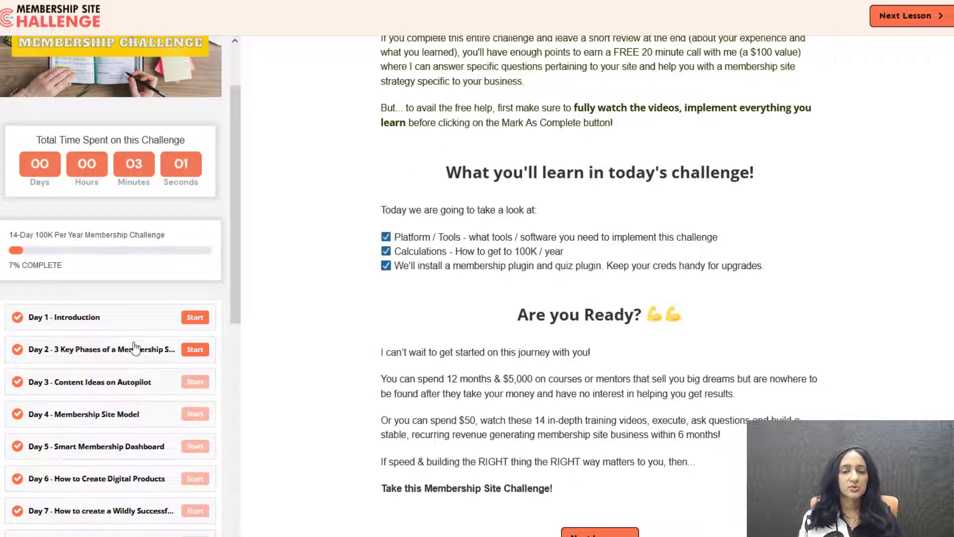
scroll(304, 315, "up", 3)
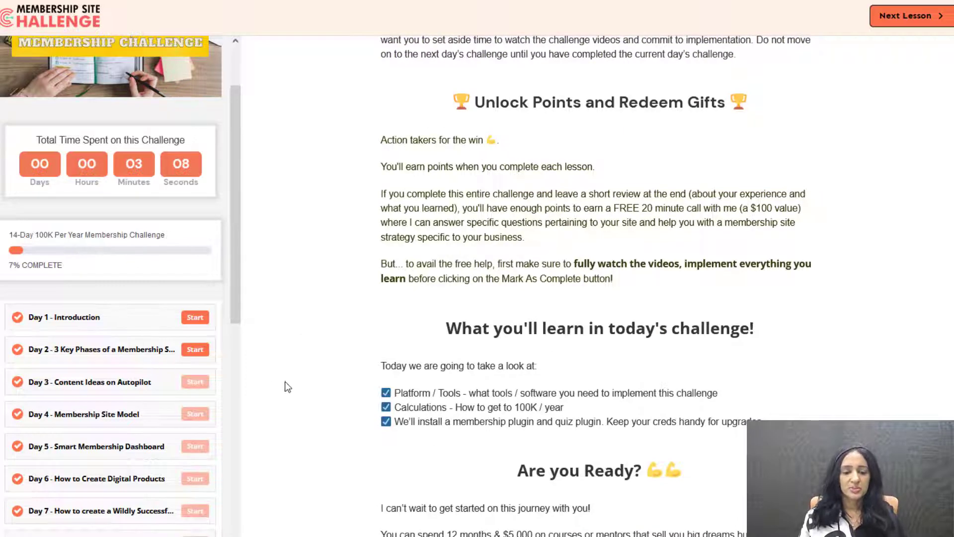
scroll(284, 381, "down", 3)
left_click(616, 515)
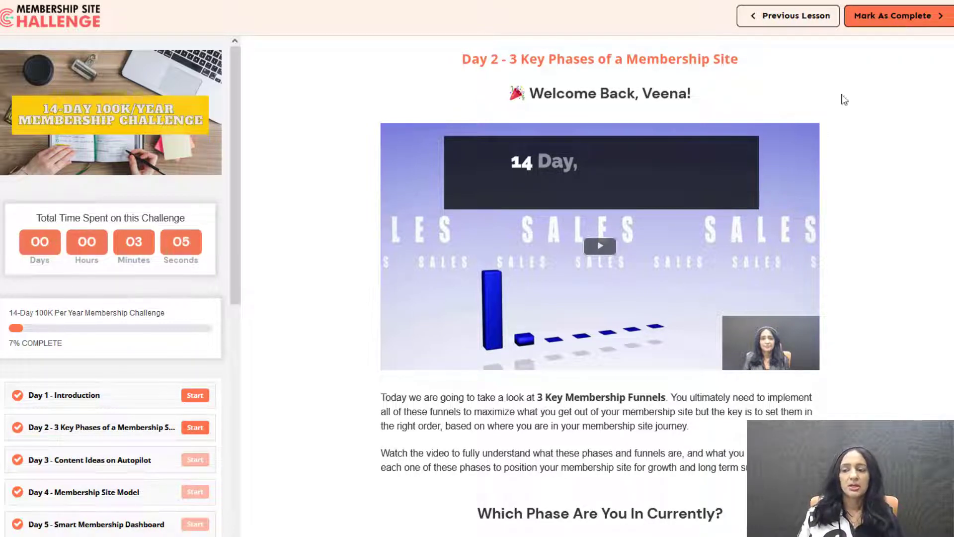
Step: Look through the Day 2 lesson's video, phase diagram and the sections on the lead generation, customer conversion and monetization funnels
scroll(458, 225, "down", 20)
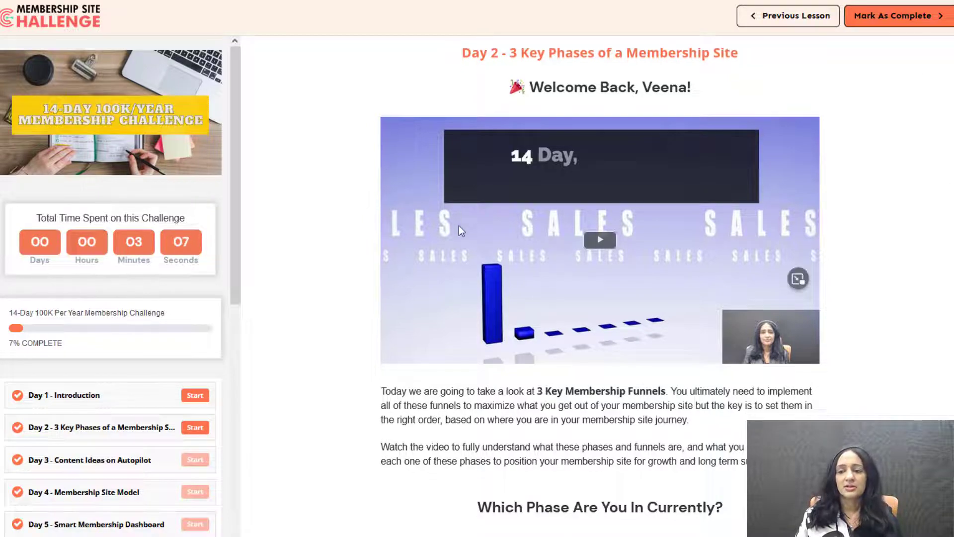
scroll(499, 378, "down", 12)
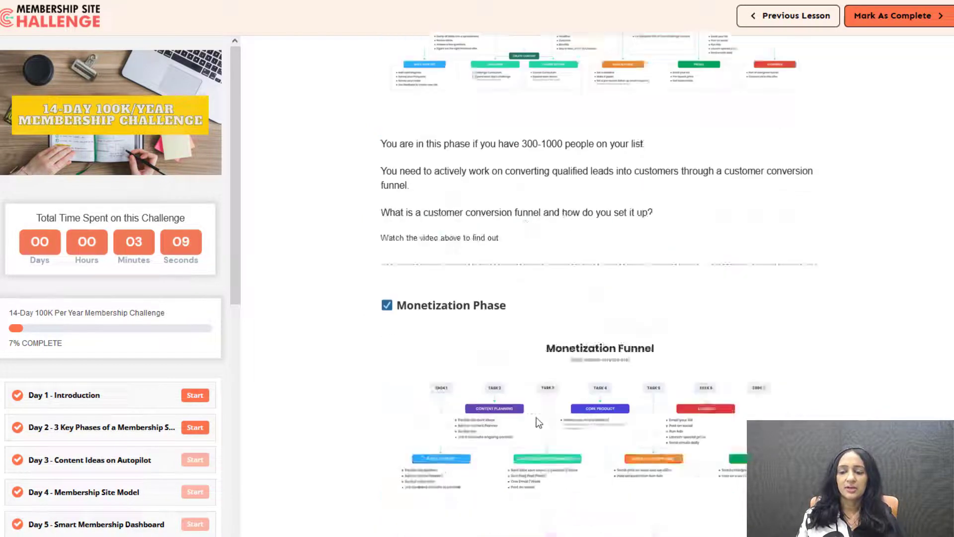
scroll(349, 278, "up", 20)
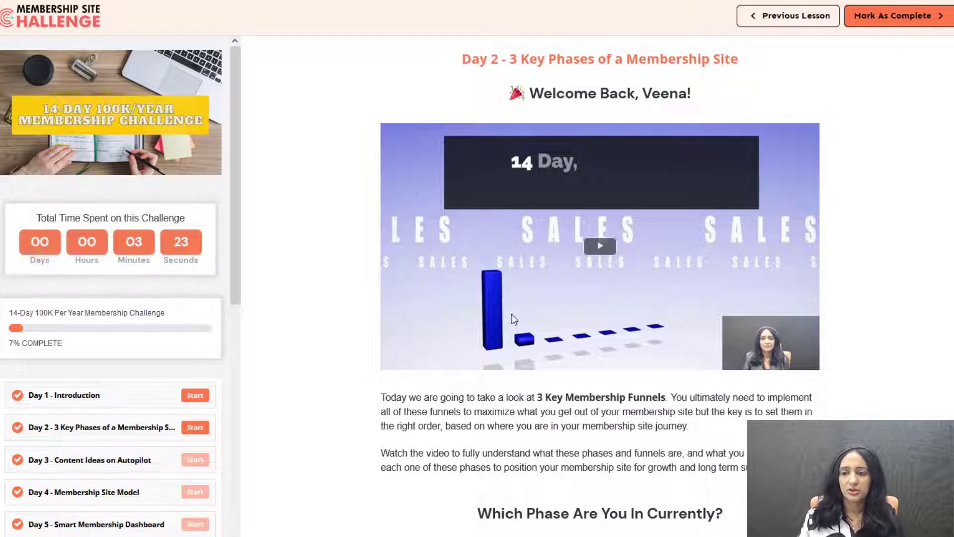
scroll(333, 248, "down", 1)
scroll(333, 249, "down", 10)
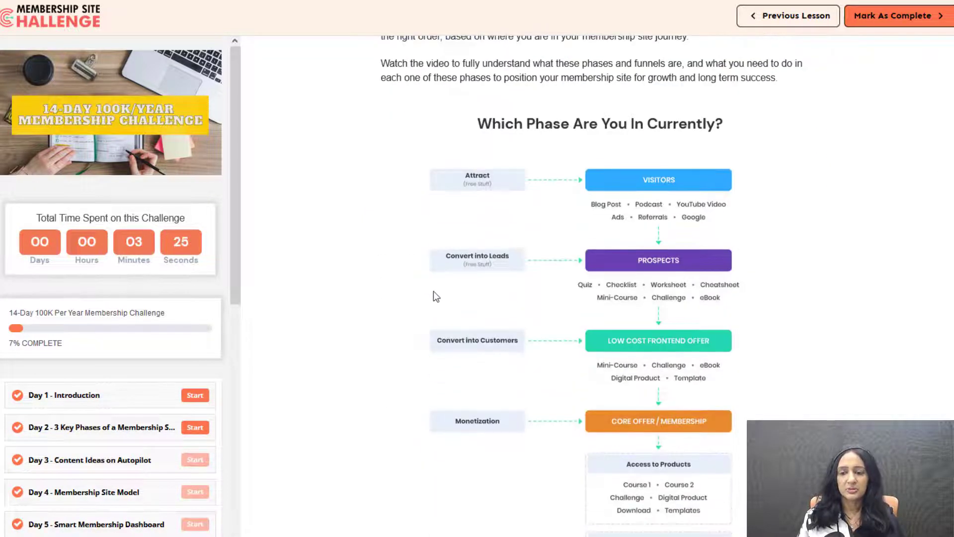
scroll(400, 297, "down", 4)
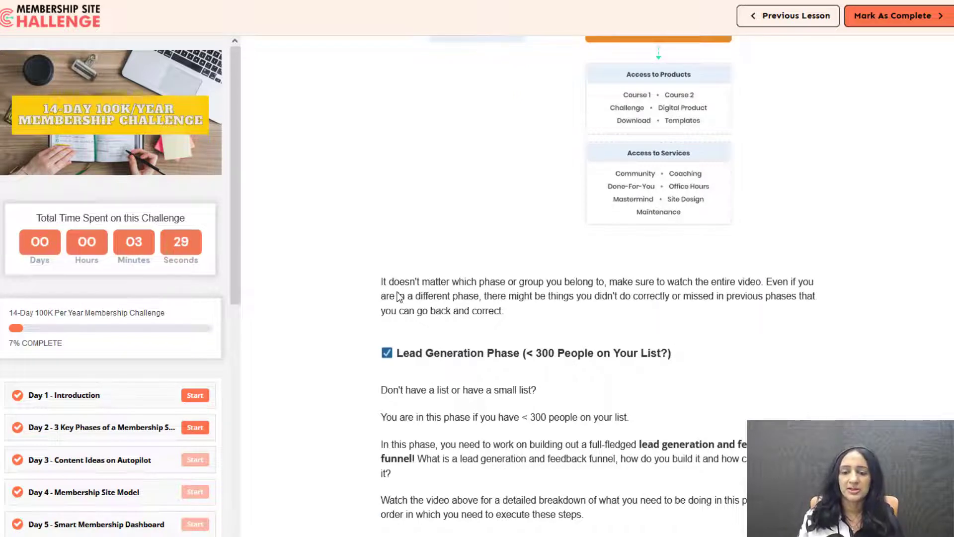
scroll(498, 353, "down", 12)
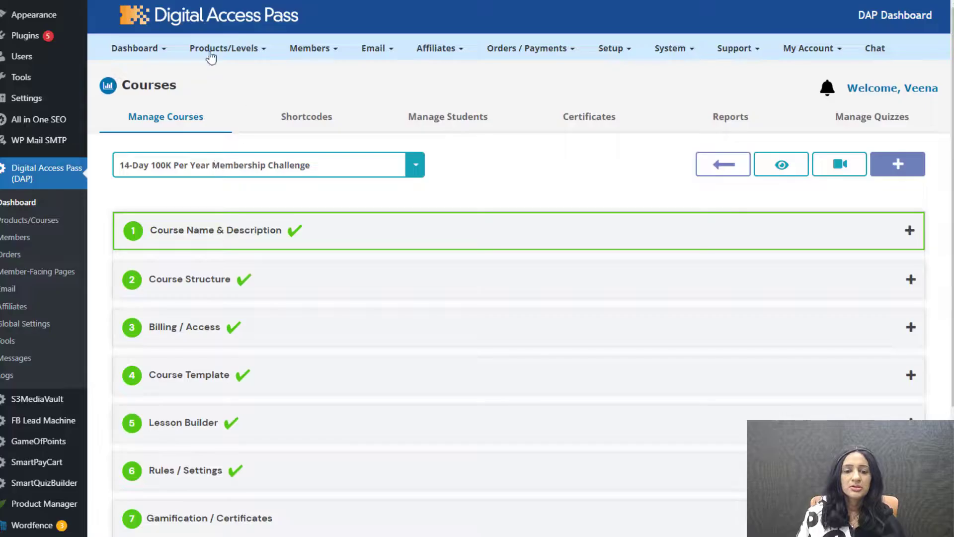
Step: In the Digital Access Pass course manager, inspect the challenge's Course Name & Description settings and collapse them
mouse_move(208, 57)
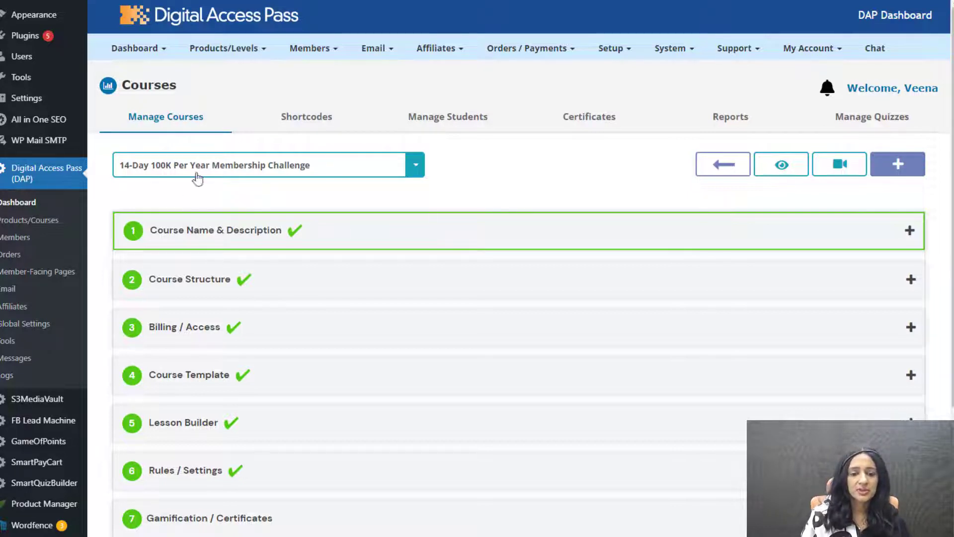
scroll(216, 226, "down", 1)
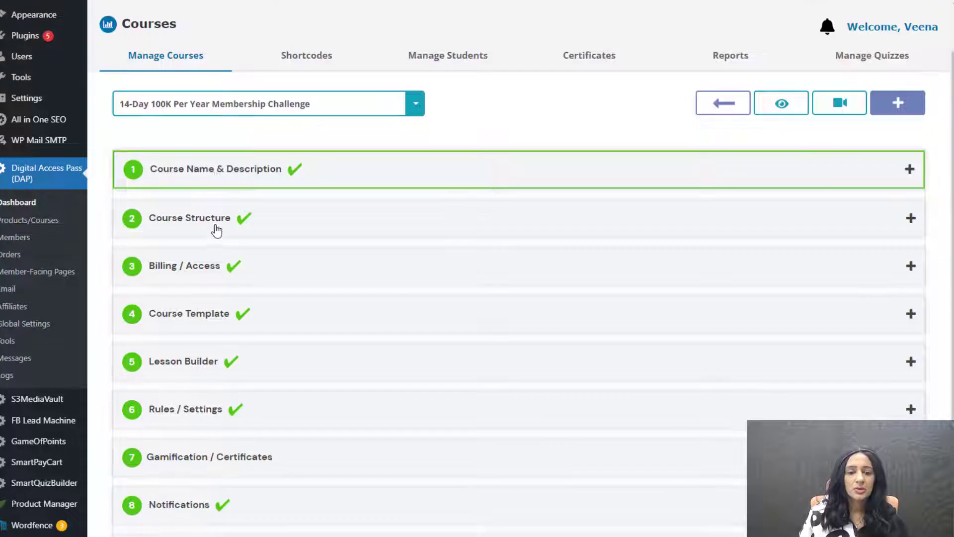
left_click(209, 181)
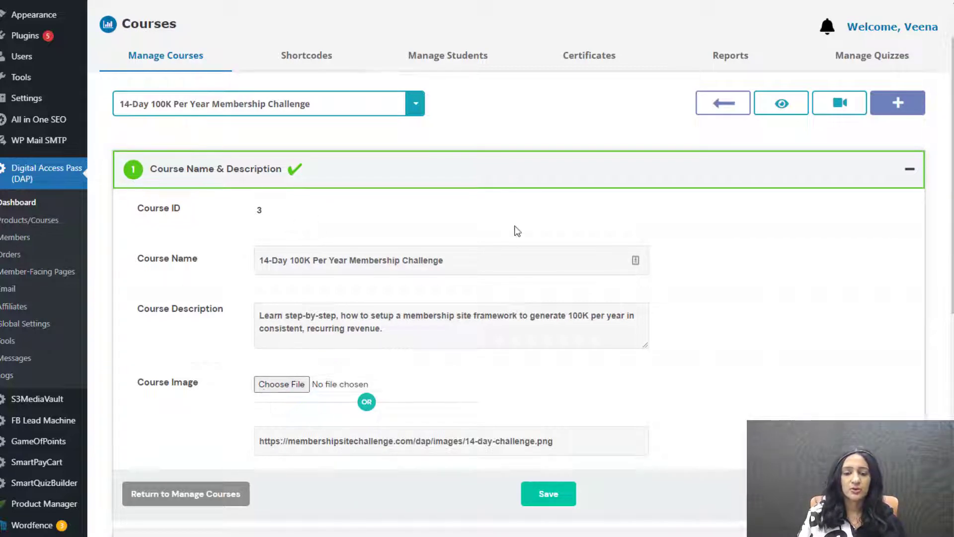
left_click(479, 177)
Step: Set the challenge's course structure to Just Lessons (No modules) in its general settings
left_click(259, 217)
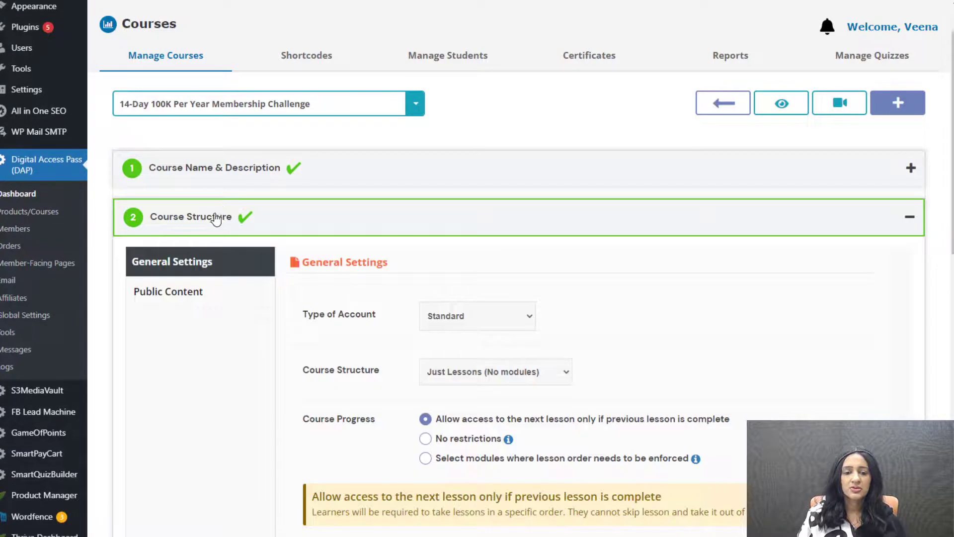
scroll(214, 226, "down", 3)
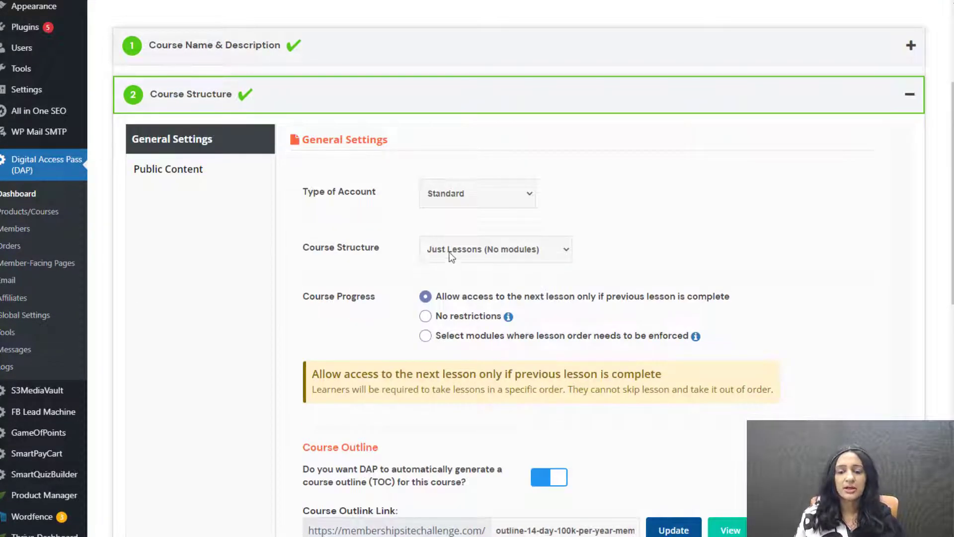
left_click(469, 248)
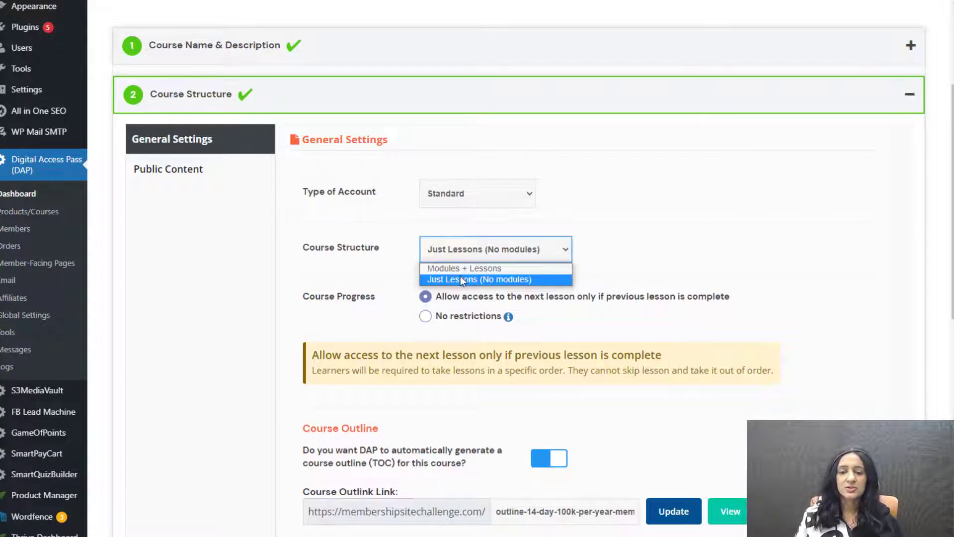
left_click(460, 276)
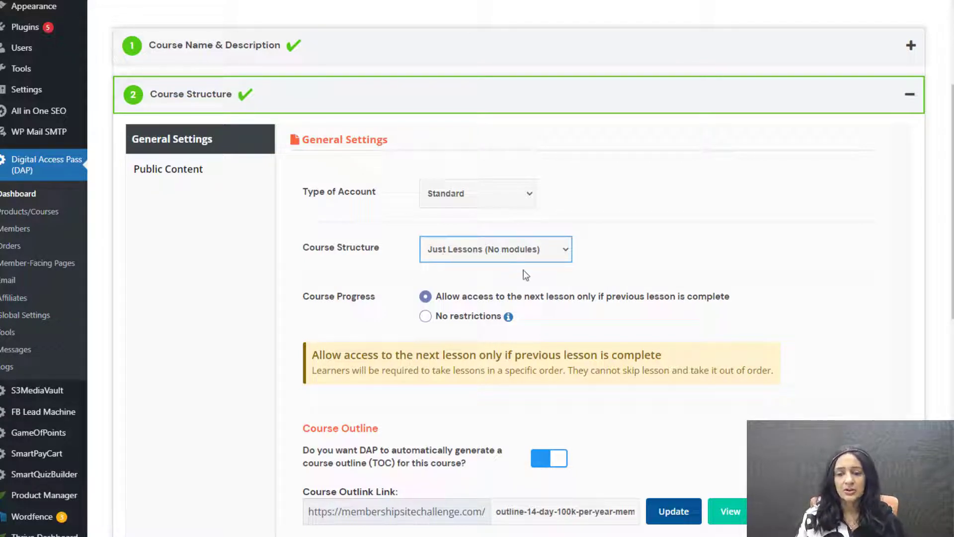
scroll(401, 299, "down", 1)
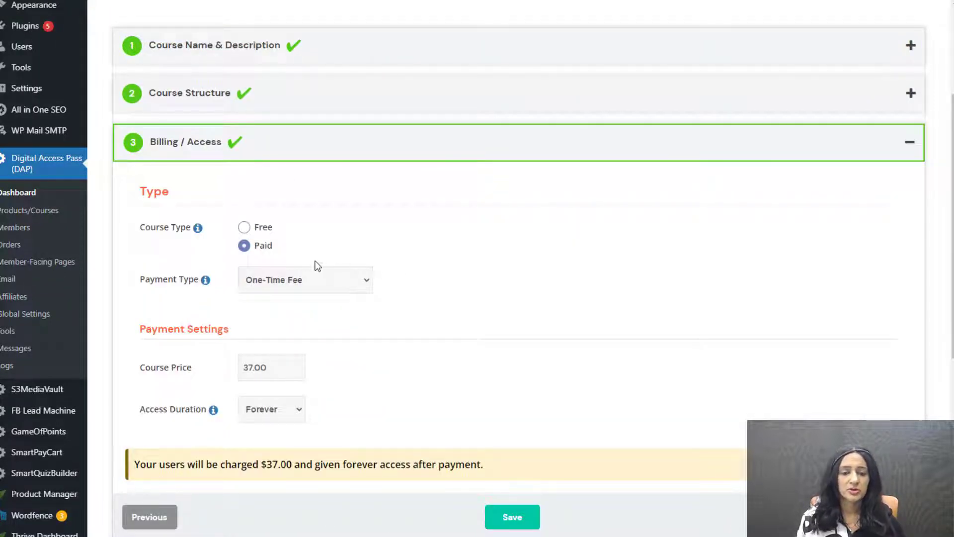
Step: Try the Free course type with Forever access duration in the billing settings, and switch back to Paid
left_click(268, 281)
left_click(465, 311)
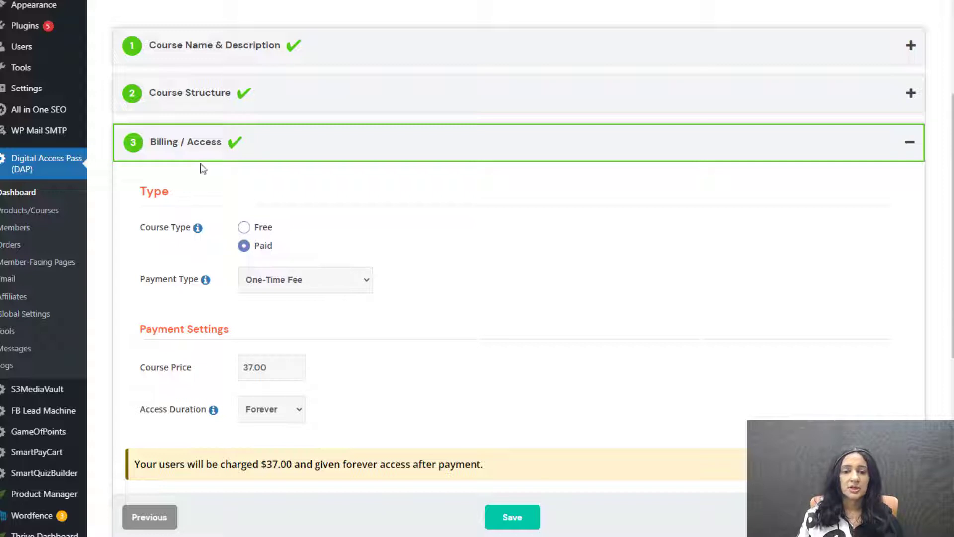
left_click(244, 229)
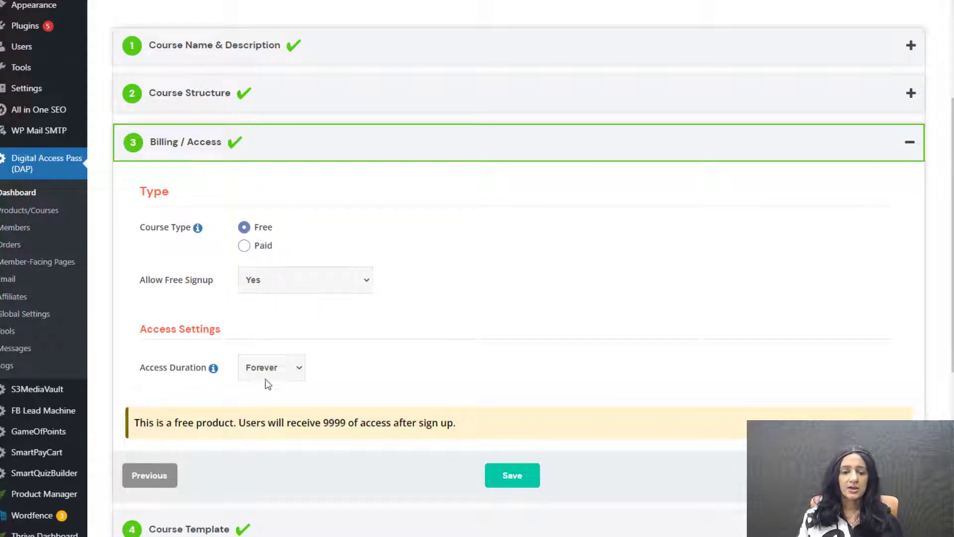
left_click(255, 373)
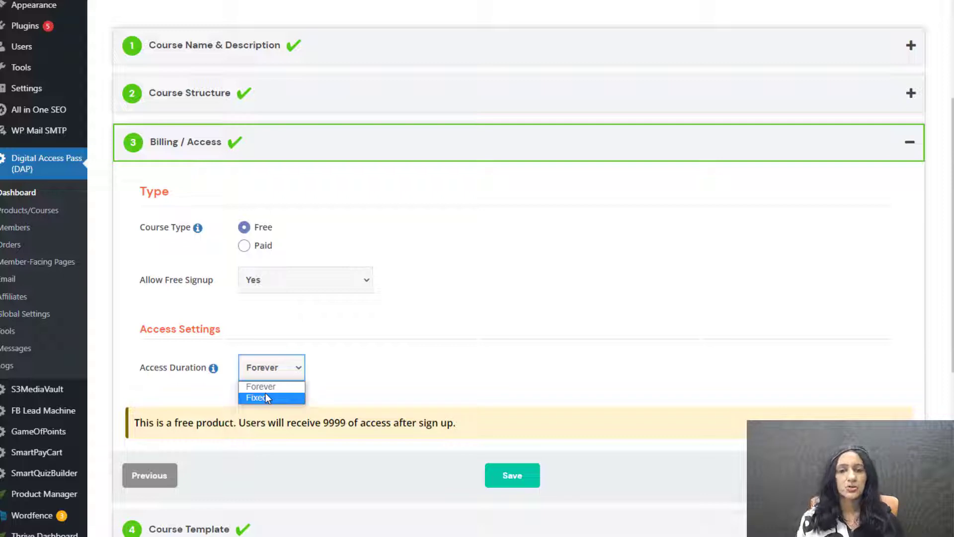
left_click(266, 387)
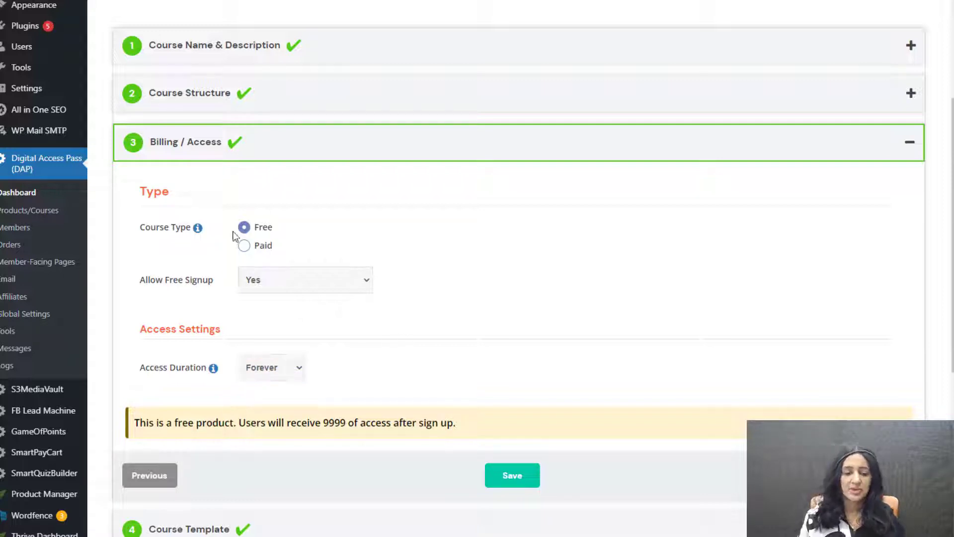
left_click(245, 247)
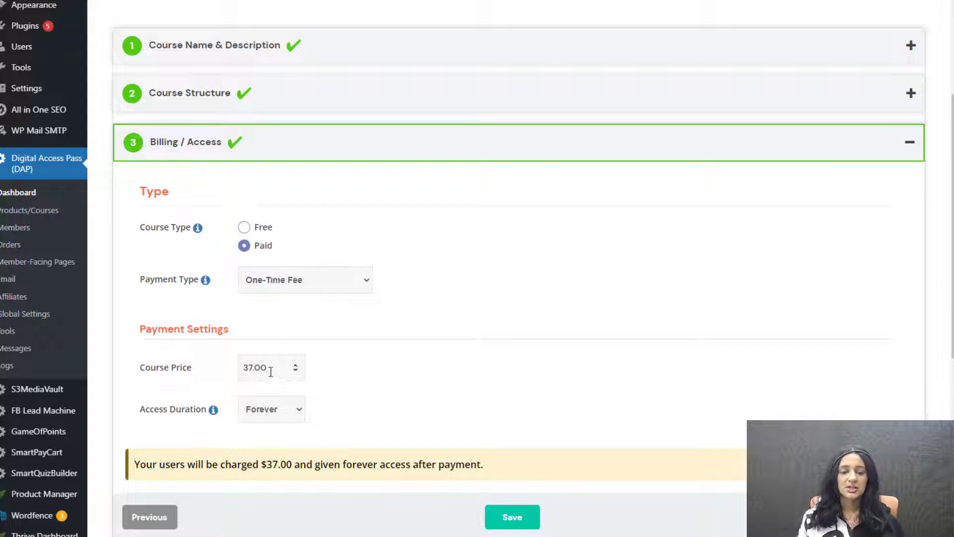
Step: Collapse the Billing / Access settings and open the Course Template section to view the lesson page layout
scroll(469, 413, "down", 1)
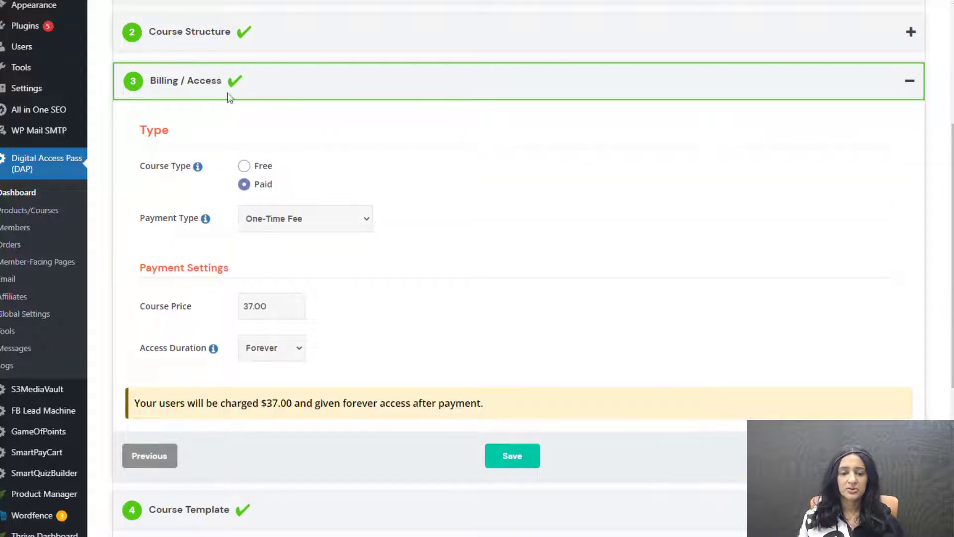
left_click(266, 92)
left_click(206, 190)
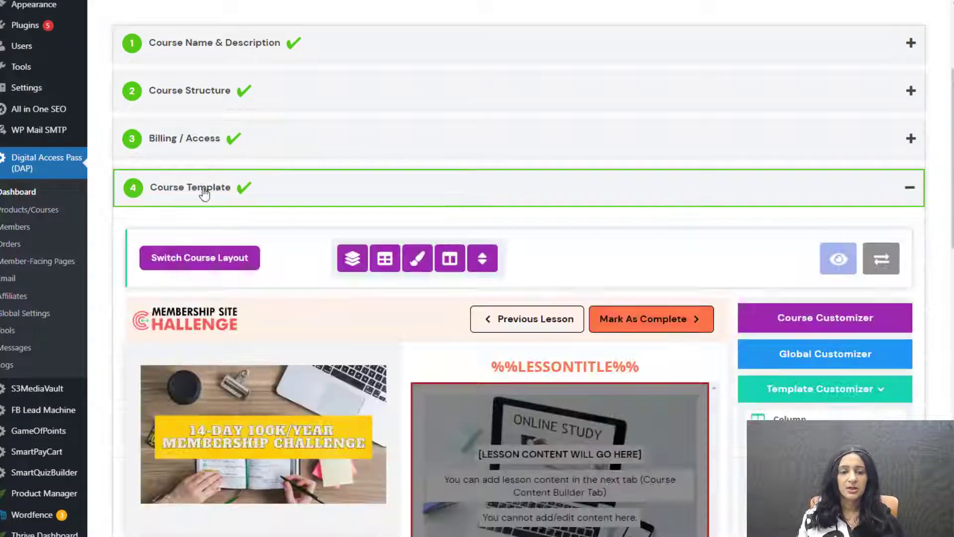
scroll(181, 190, "down", 1)
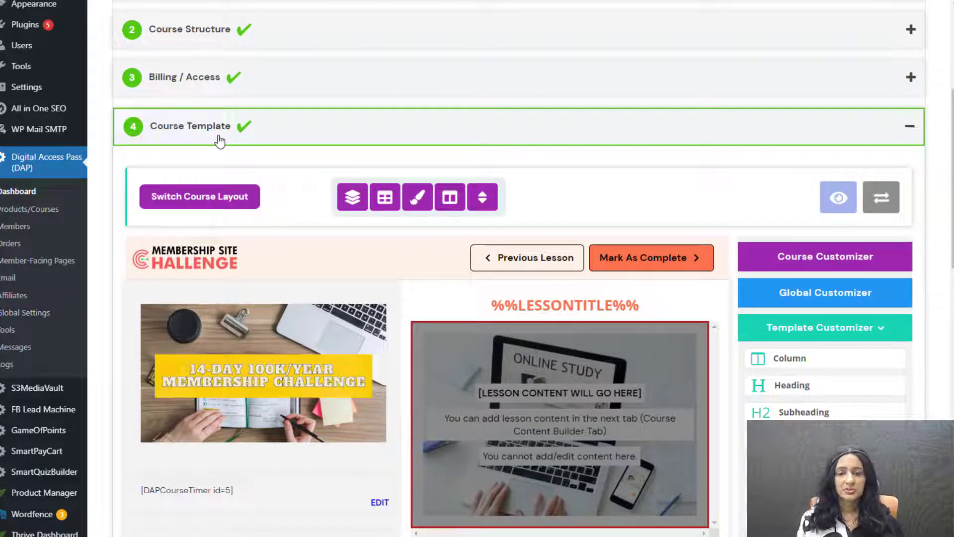
Step: View the choice between an own page builder and DAP's course template, and pick DAP's built-in template
left_click(882, 199)
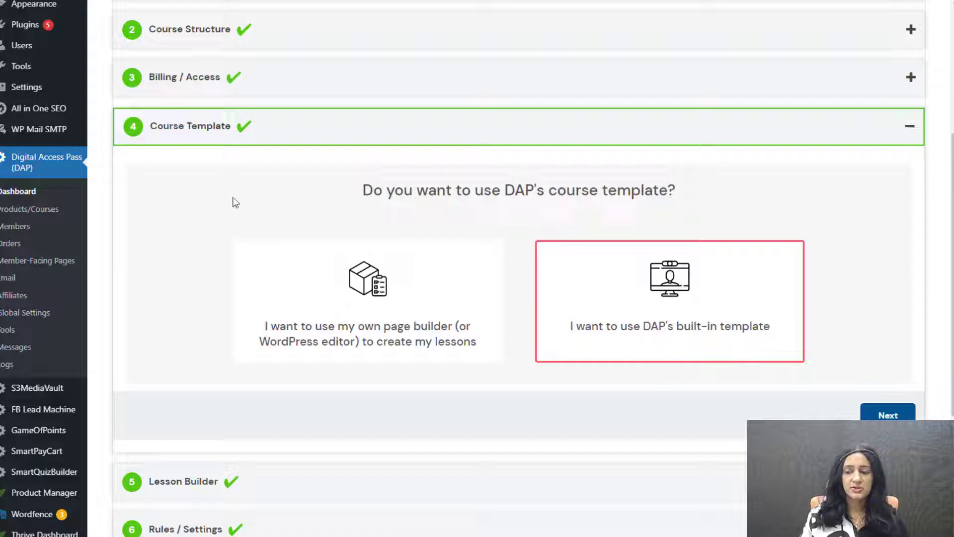
left_click(555, 341)
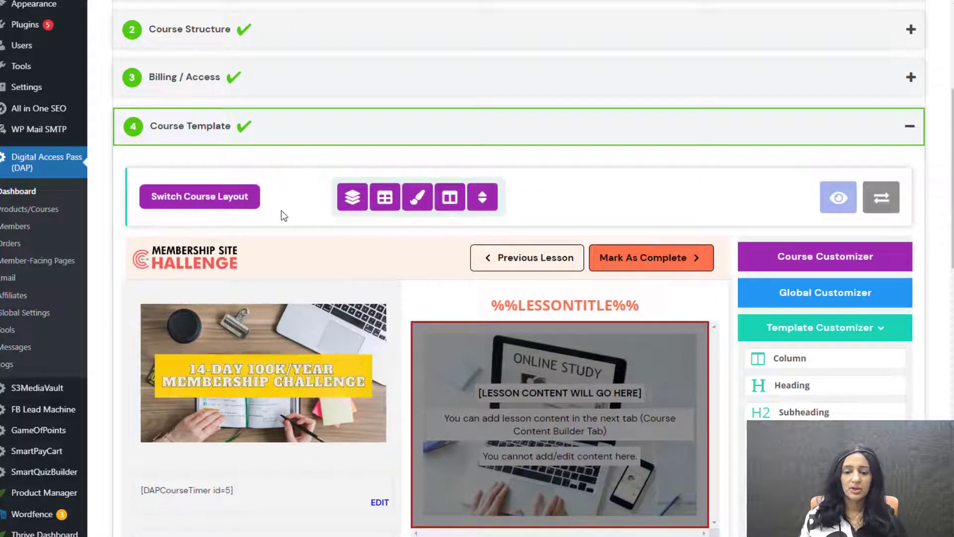
scroll(282, 219, "down", 1)
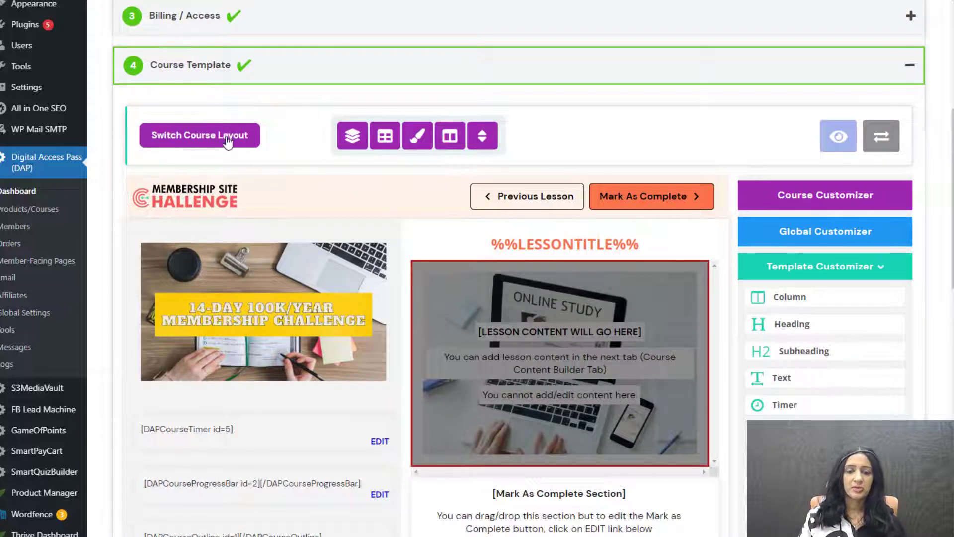
scroll(225, 234, "down", 1)
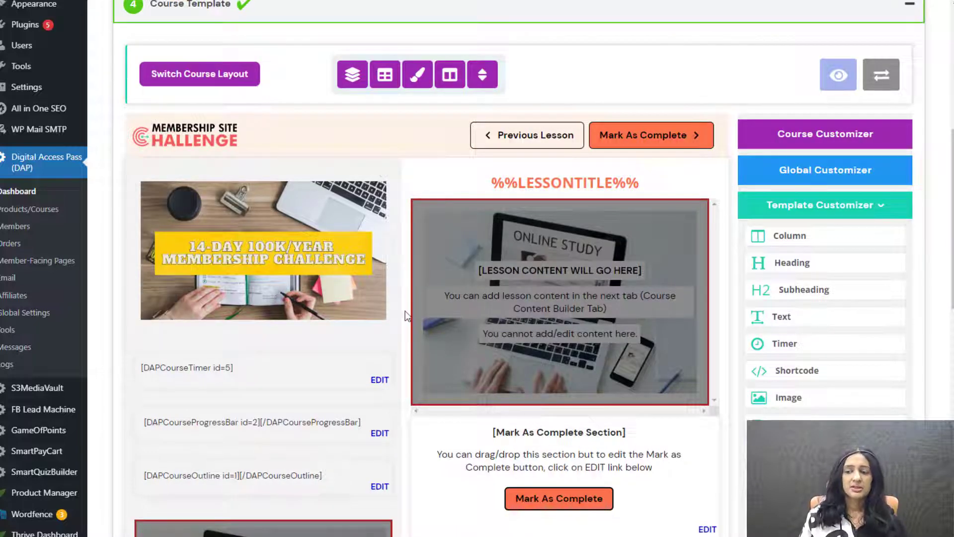
scroll(405, 311, "up", 2)
Step: View the Full Width (with header) and Default Theme (no header) options for switching the course layout, and close the dialog
left_click(221, 200)
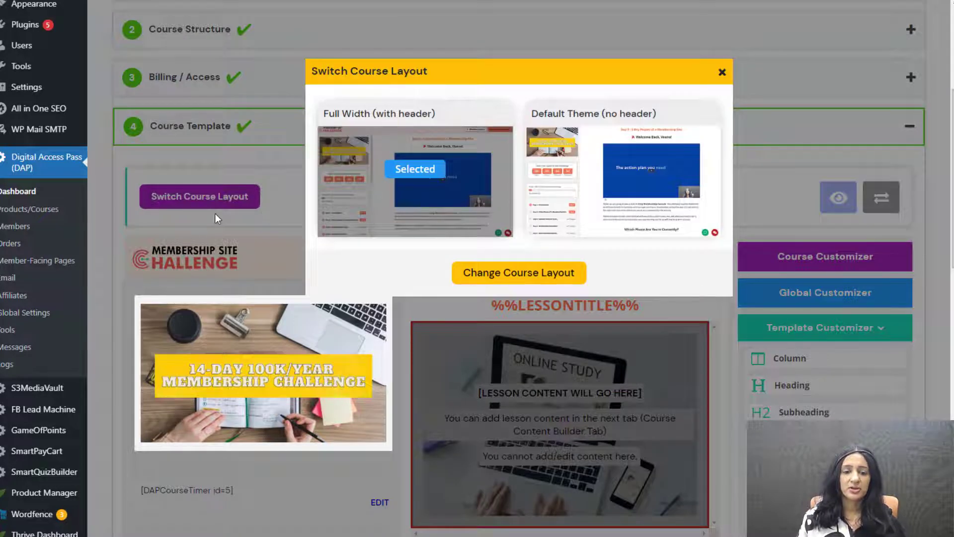
mouse_move(618, 176)
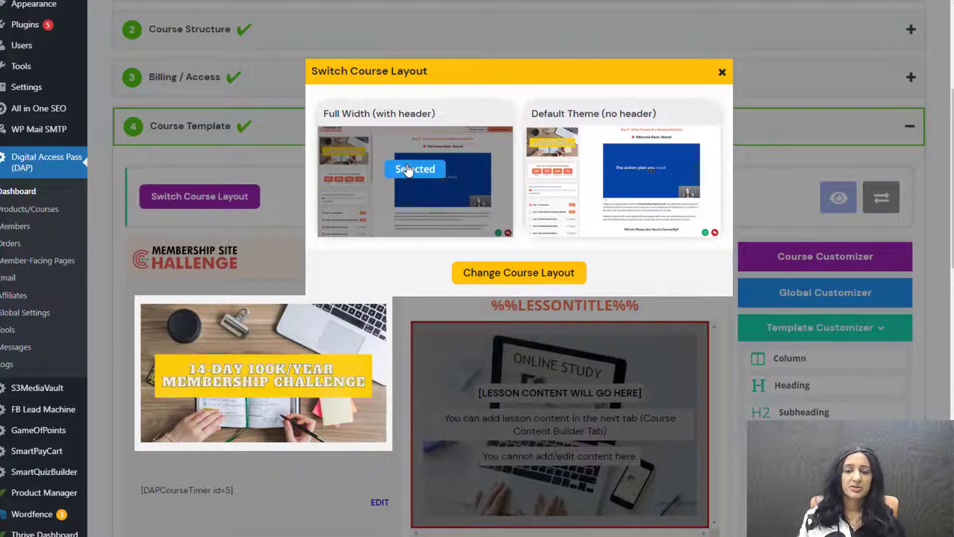
mouse_move(644, 203)
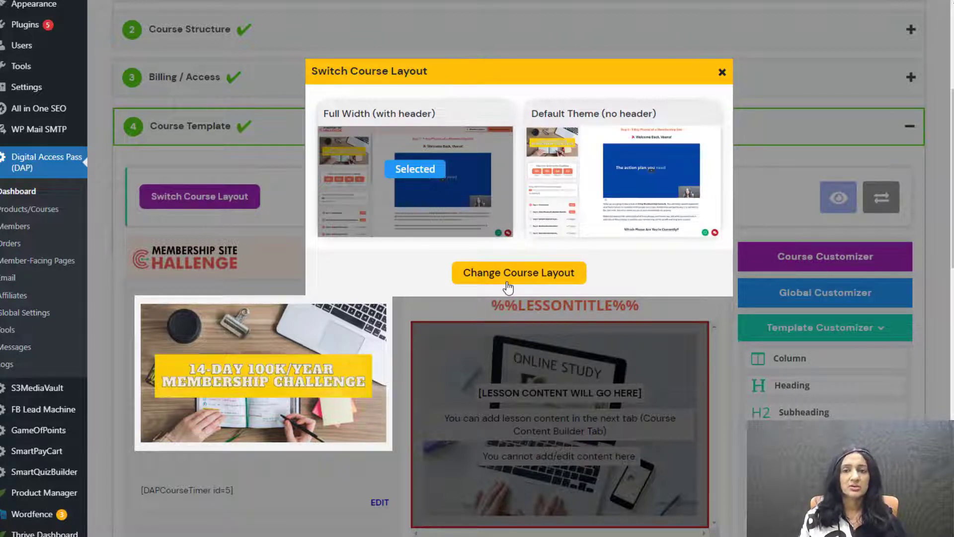
left_click(721, 72)
scroll(193, 223, "down", 1)
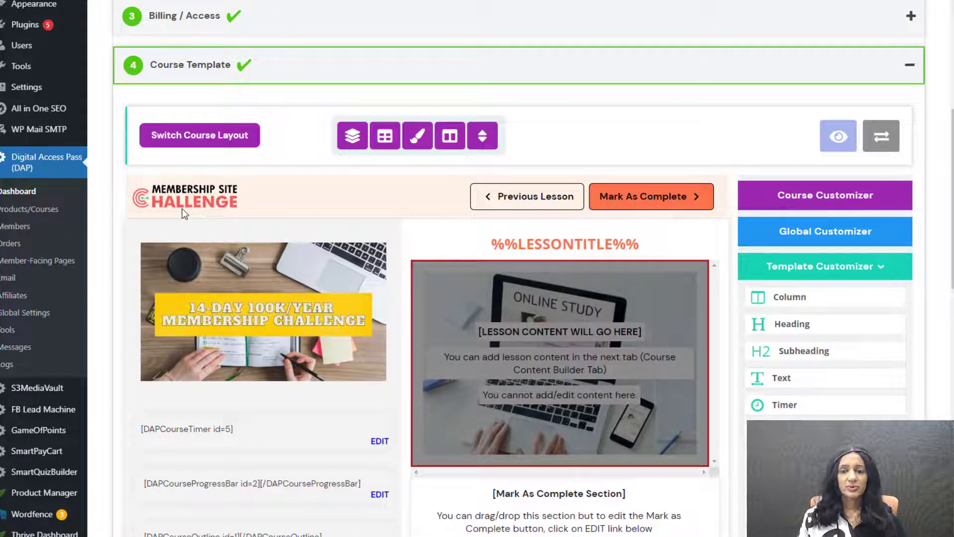
left_click(223, 135)
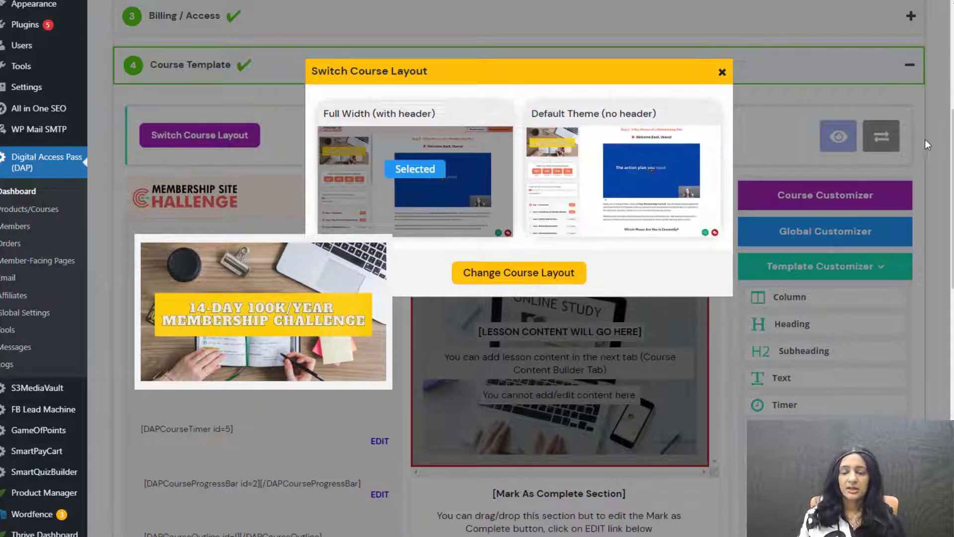
left_click(722, 72)
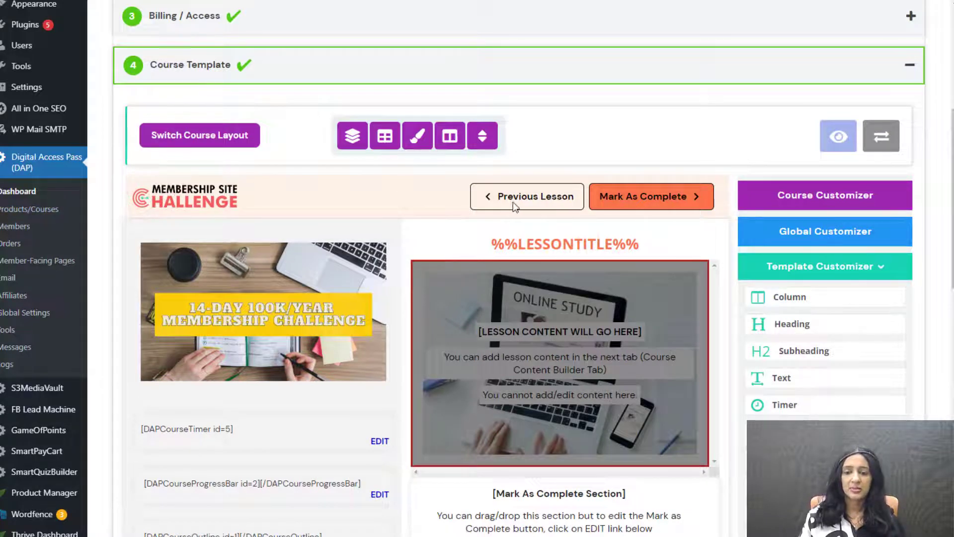
Step: Look over the template's sidebar elements, and inspect the header background, logo and Home Page Link in the Course Customizer
scroll(646, 198, "down", 7)
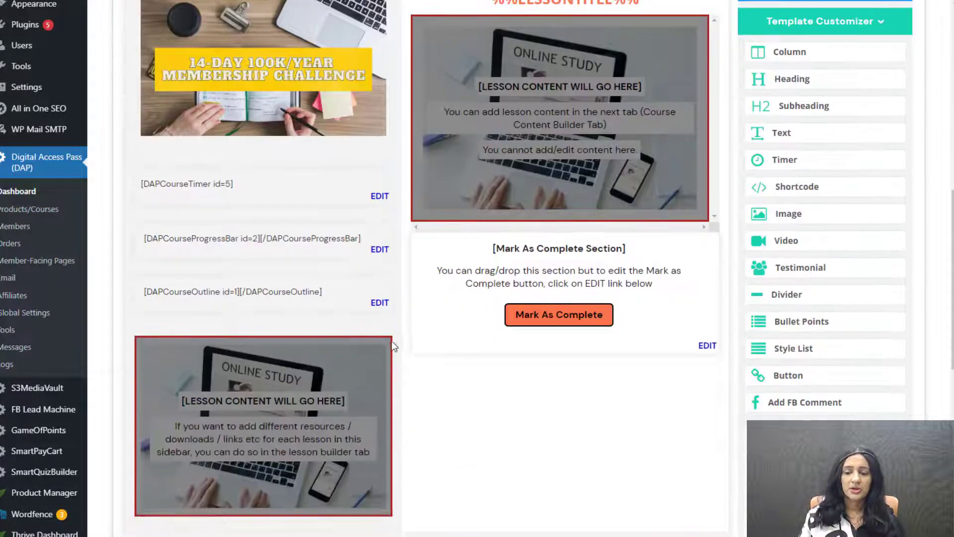
scroll(339, 318, "up", 7)
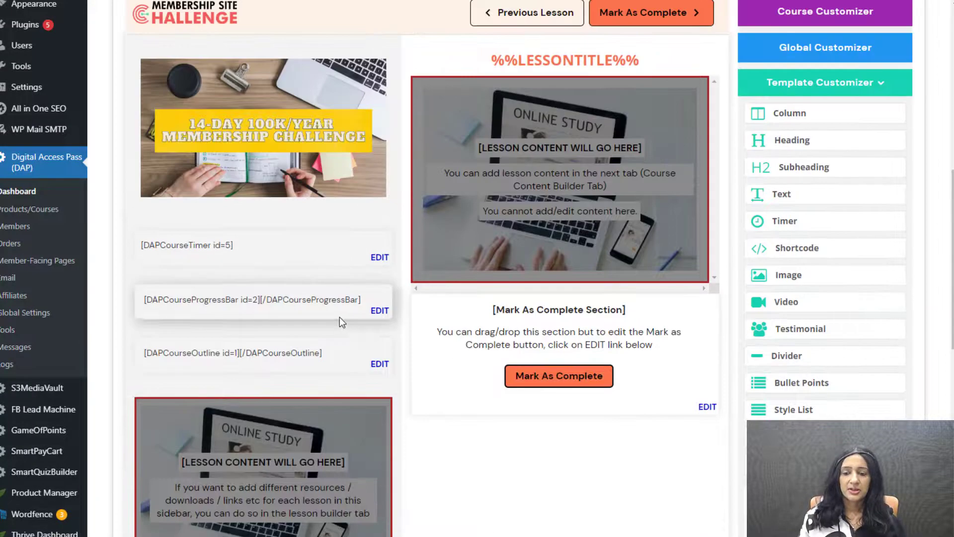
mouse_move(218, 251)
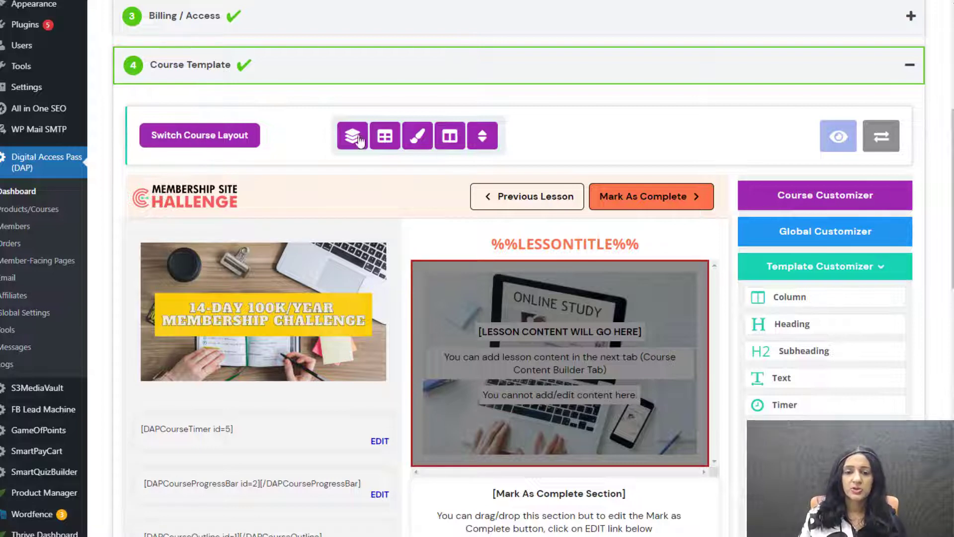
scroll(359, 140, "down", 3)
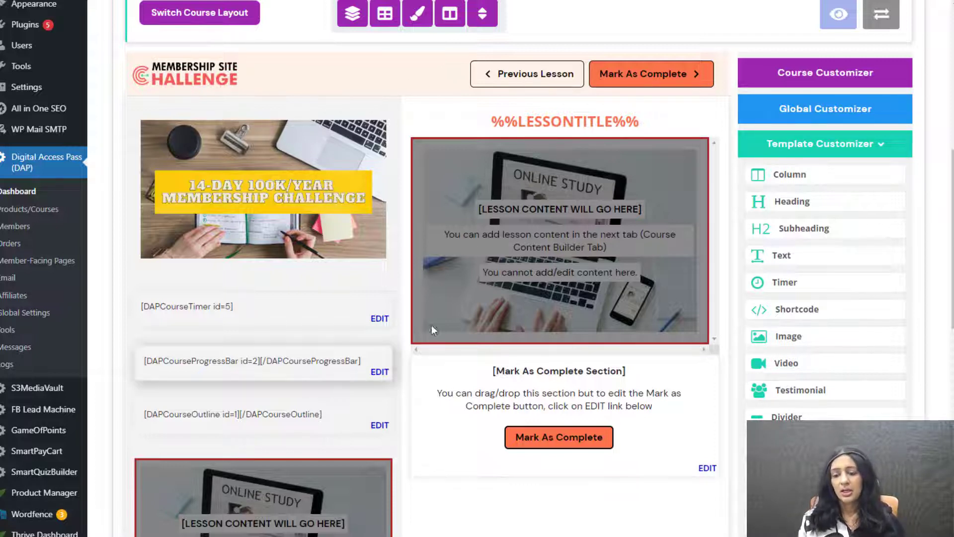
left_click(829, 72)
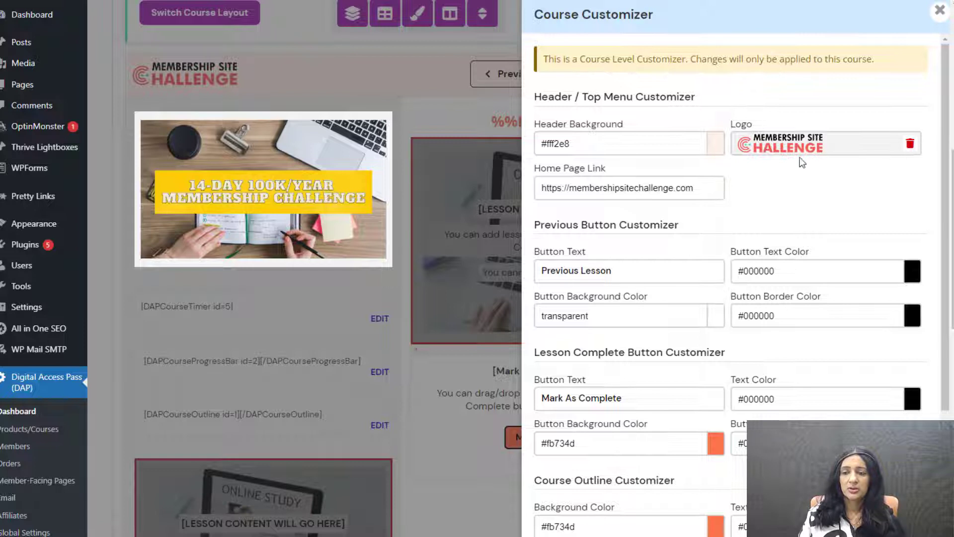
mouse_move(388, 201)
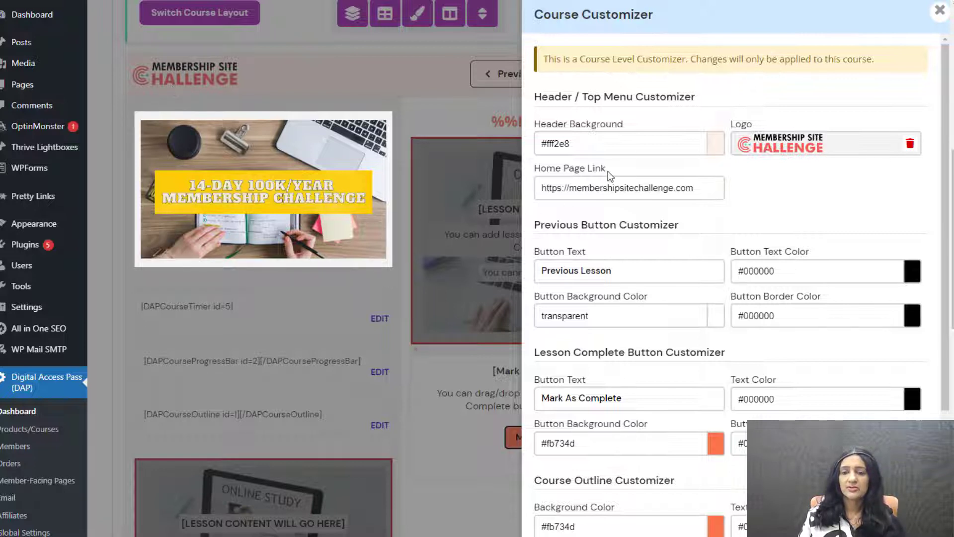
left_click_drag(698, 188, 388, 178)
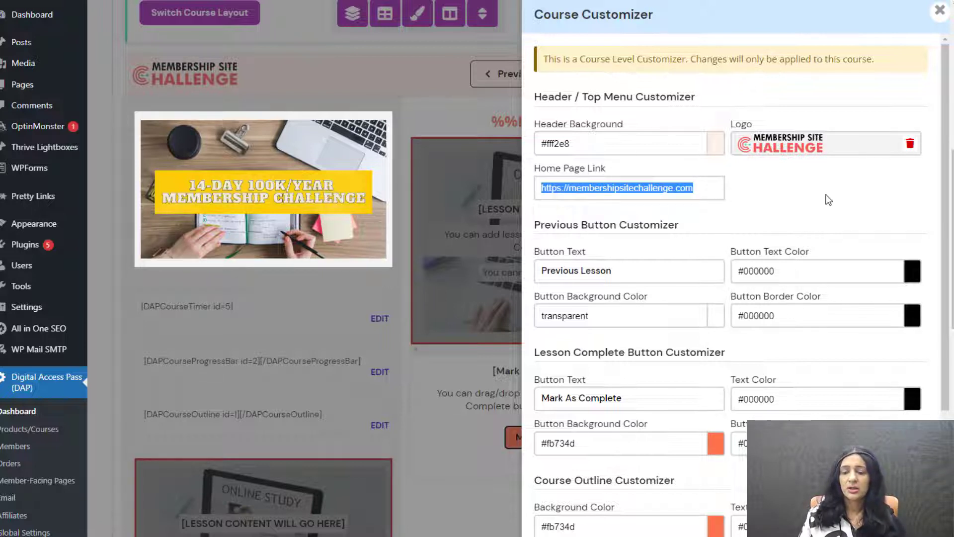
left_click(781, 192)
Step: Inspect the Previous button, Lesson Complete button, course outline and progress bar settings, and close the Course Customizer
scroll(649, 214, "down", 1)
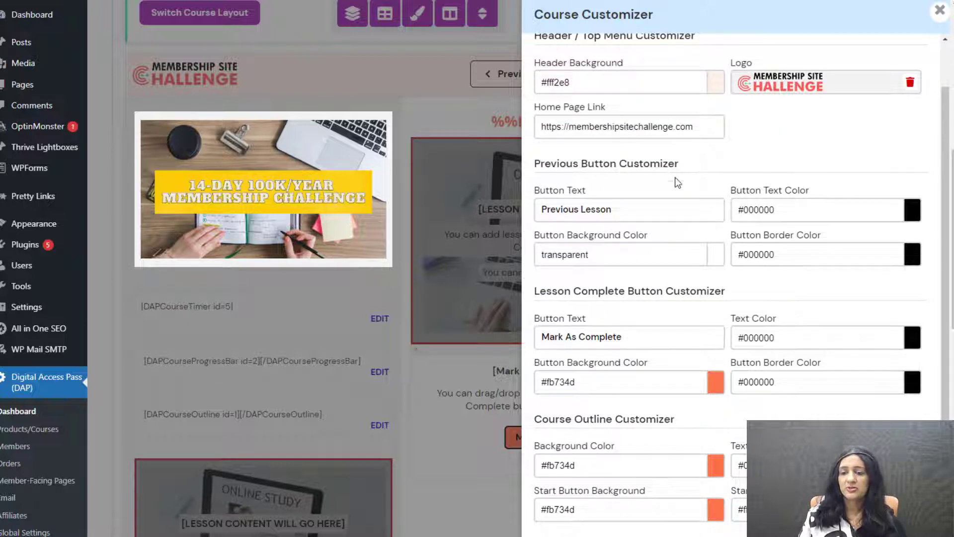
left_click_drag(610, 213, 537, 213)
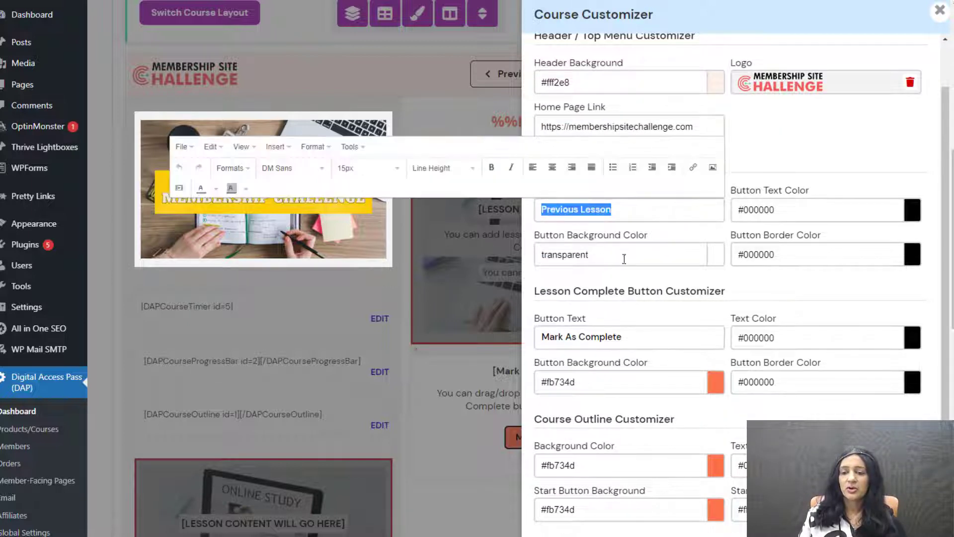
left_click(832, 155)
scroll(578, 208, "down", 3)
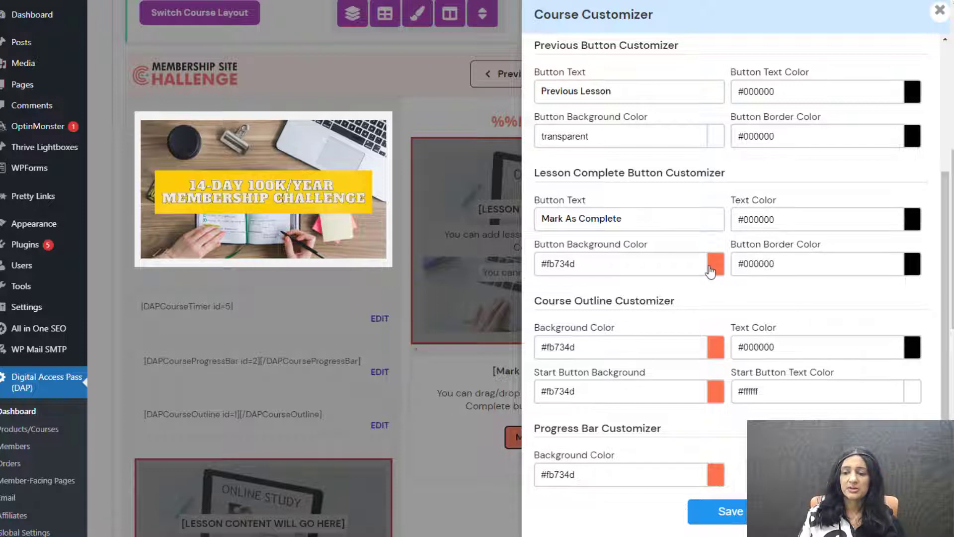
scroll(613, 322, "down", 1)
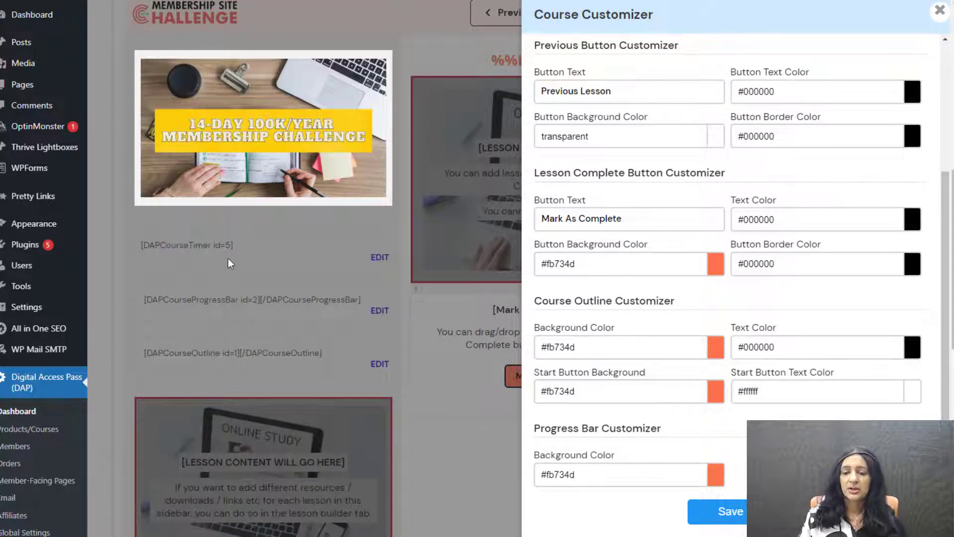
scroll(228, 260, "up", 4)
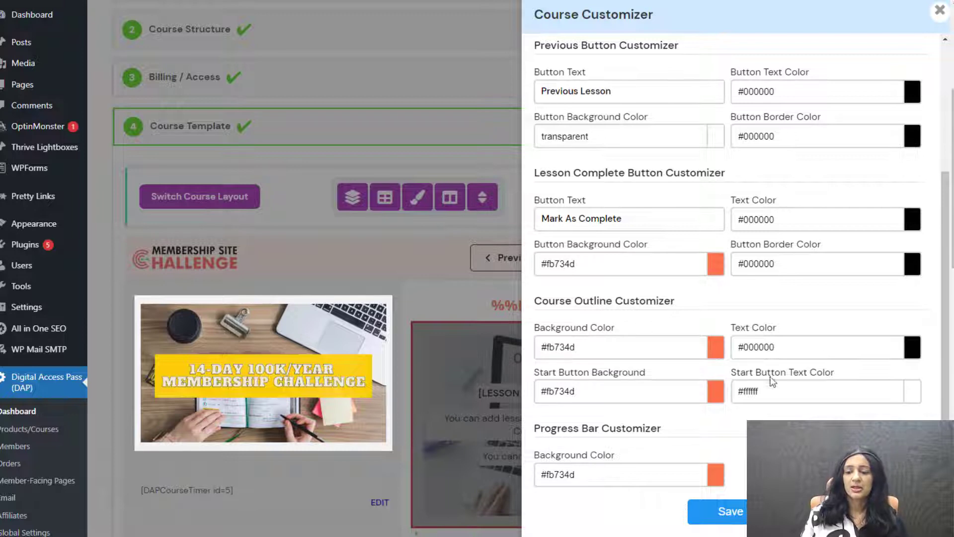
scroll(534, 465, "down", 1)
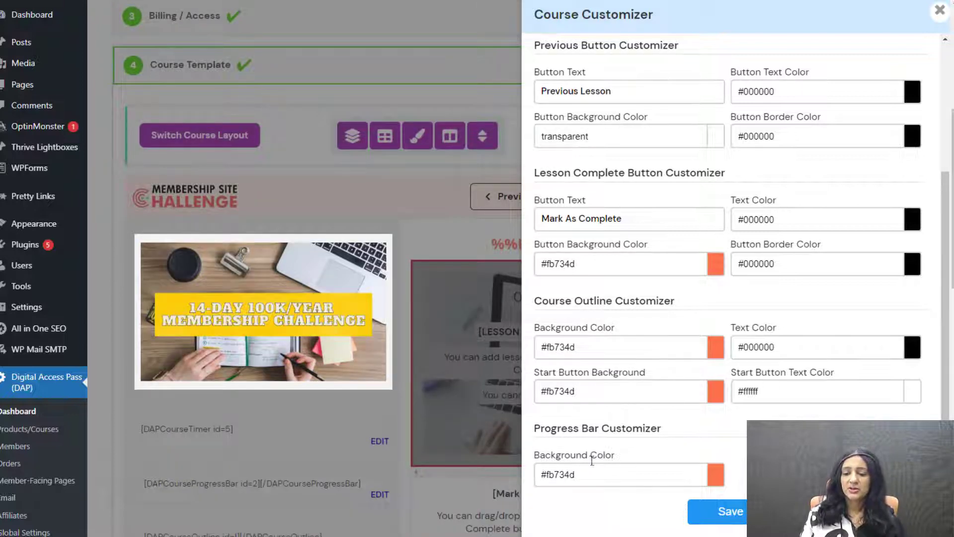
left_click(940, 11)
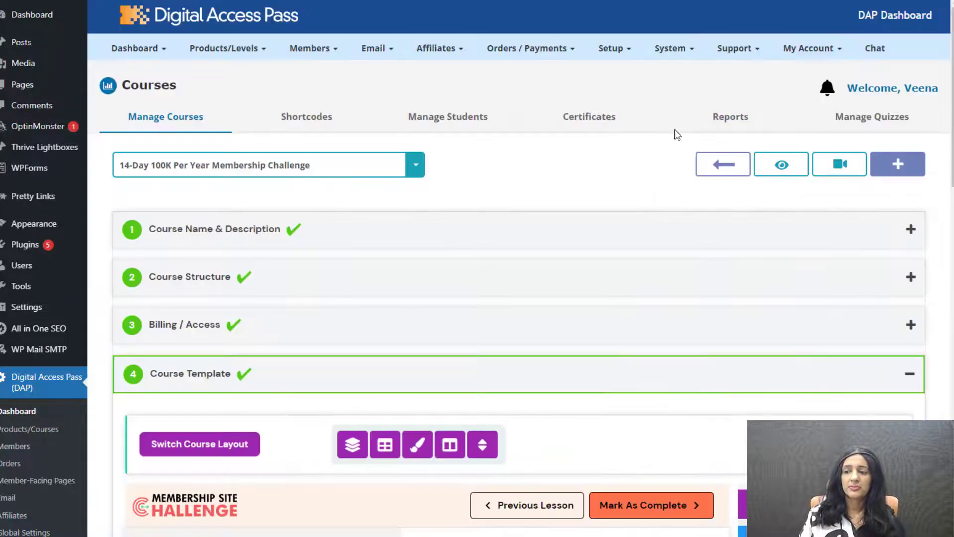
Step: Open the Global Customizer and browse its element sections, expanding the Style List settings
scroll(188, 348, "down", 5)
scroll(189, 339, "down", 3)
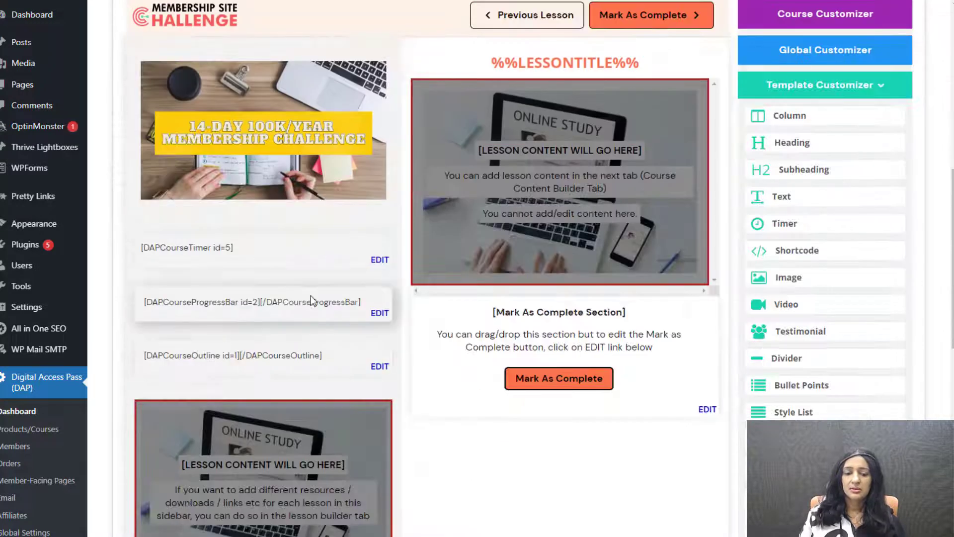
scroll(404, 466, "up", 2)
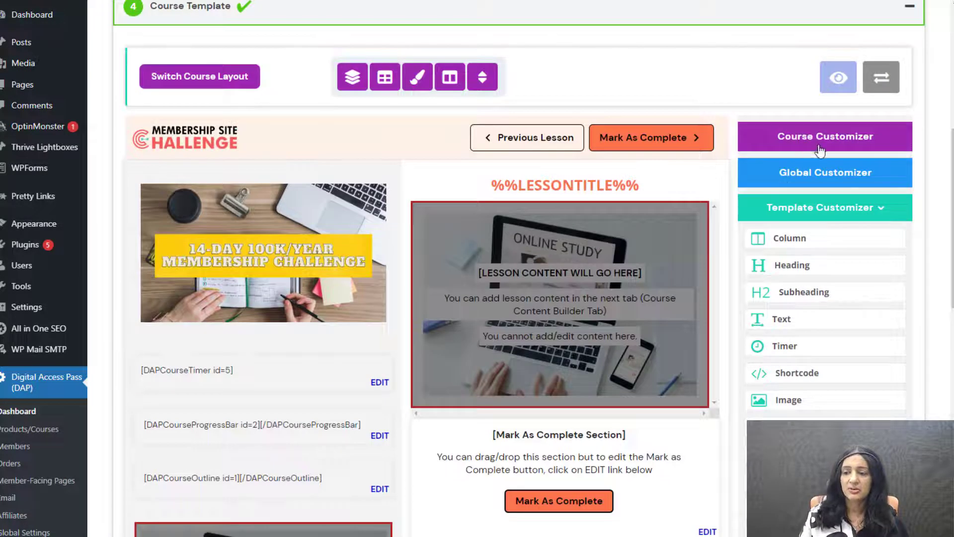
left_click(807, 175)
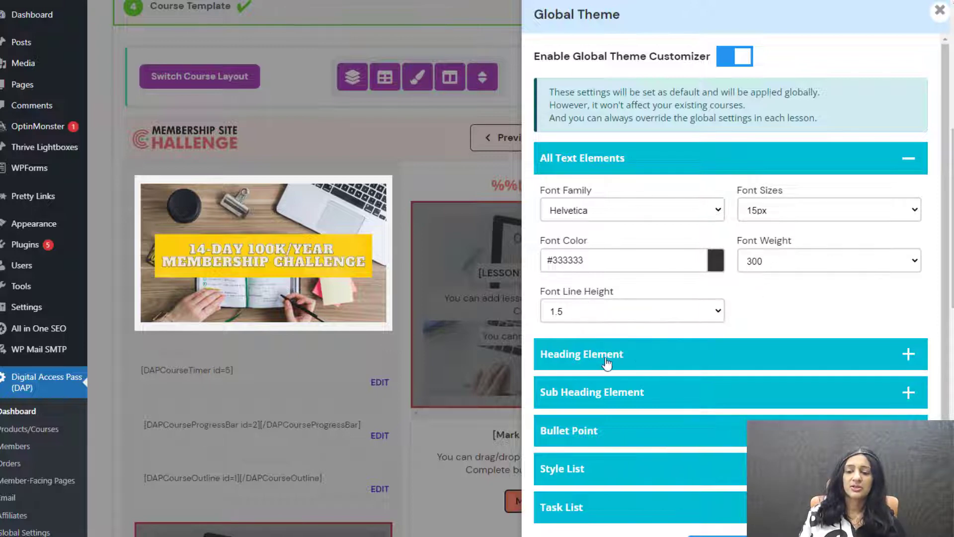
left_click(636, 354)
left_click(557, 430)
left_click(550, 431)
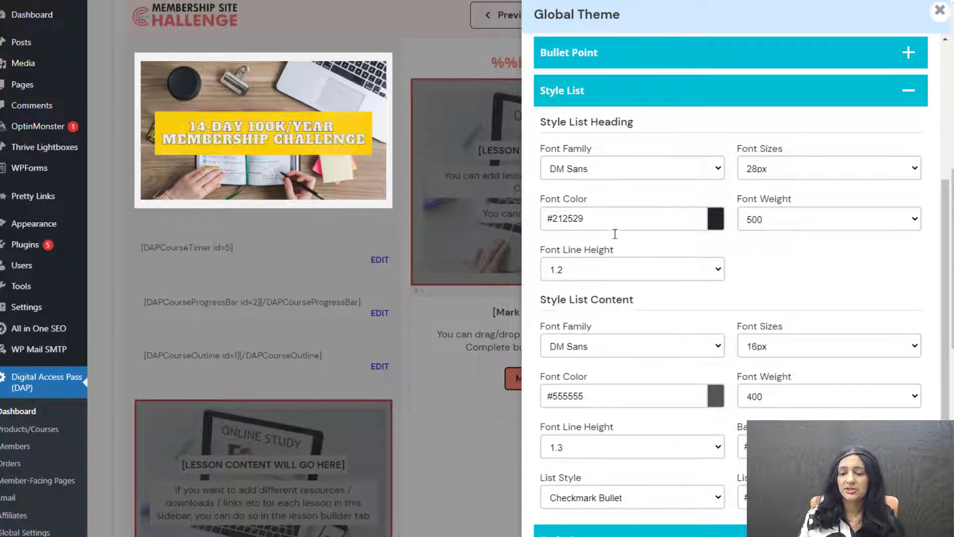
Step: View the available List Style options for the Style List content and collapse the Style List section
scroll(637, 408, "down", 1)
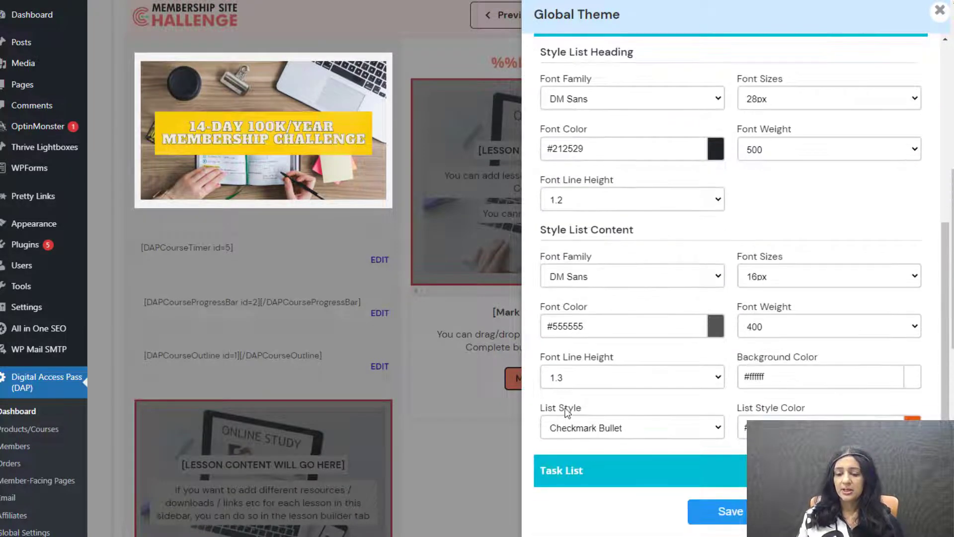
left_click(598, 427)
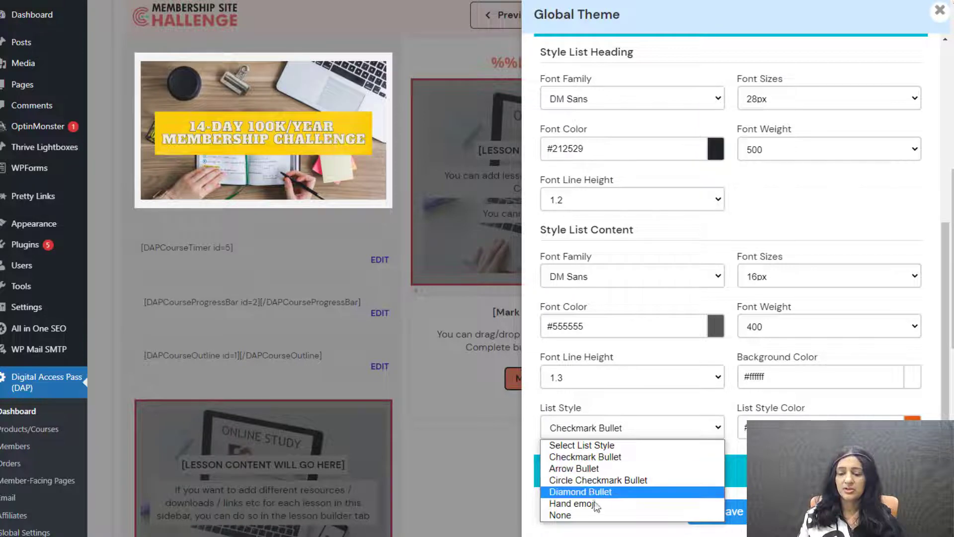
scroll(581, 492, "up", 4)
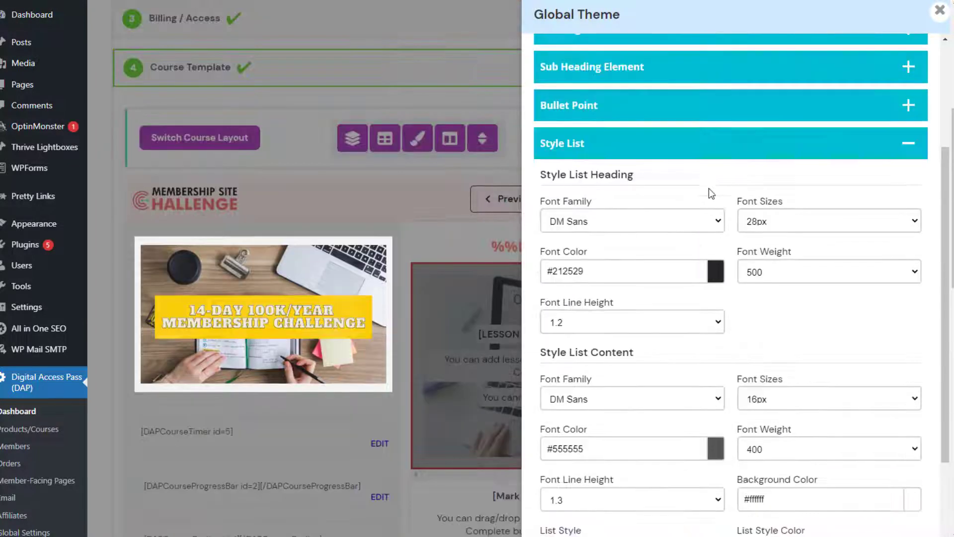
scroll(711, 191, "up", 3)
left_click(599, 155)
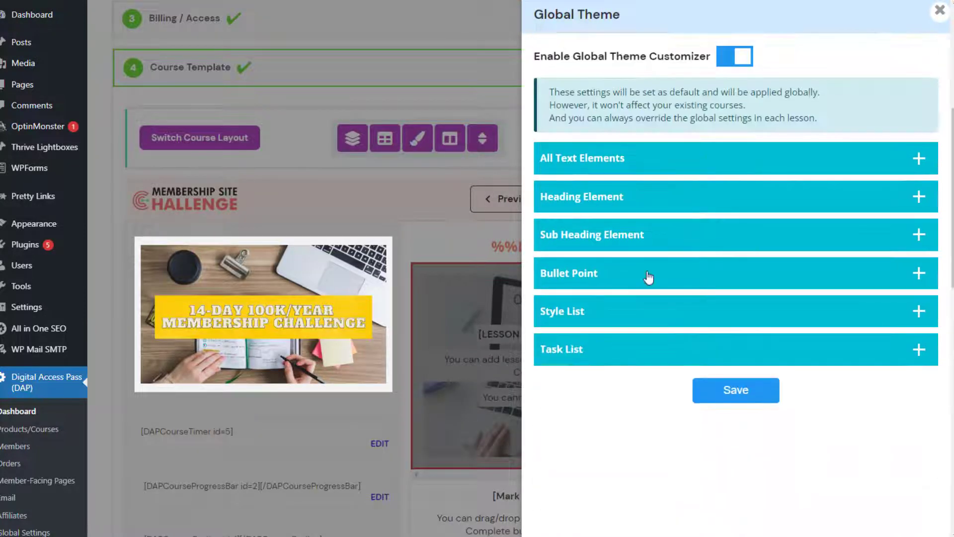
Step: Inspect the Task List heading, sub heading and content settings in the global theme, and collapse the section
left_click(582, 350)
scroll(646, 368, "down", 8)
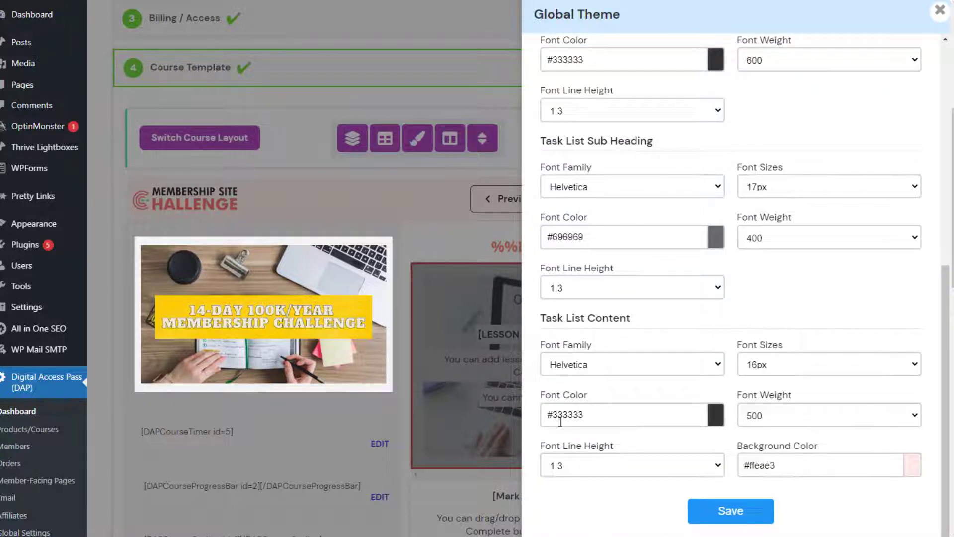
scroll(695, 223, "up", 5)
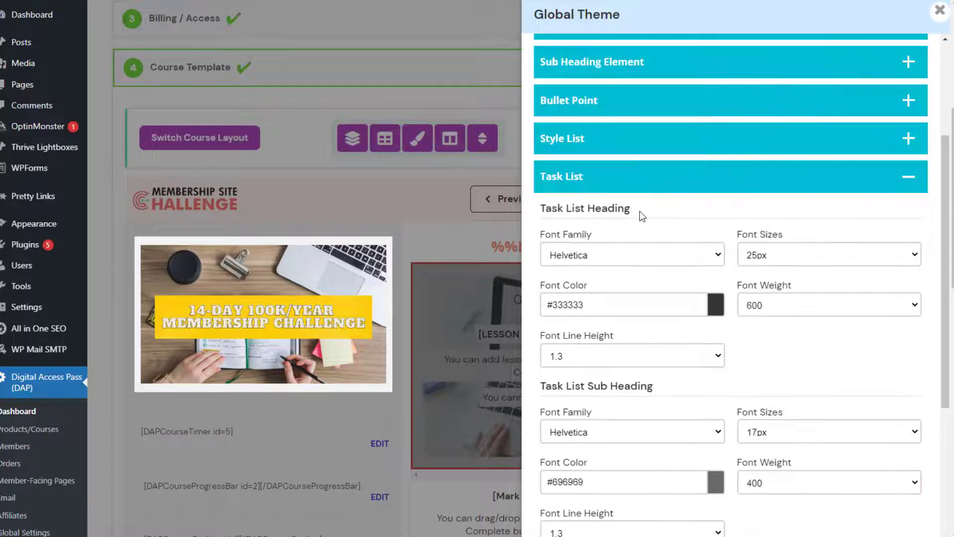
left_click(586, 178)
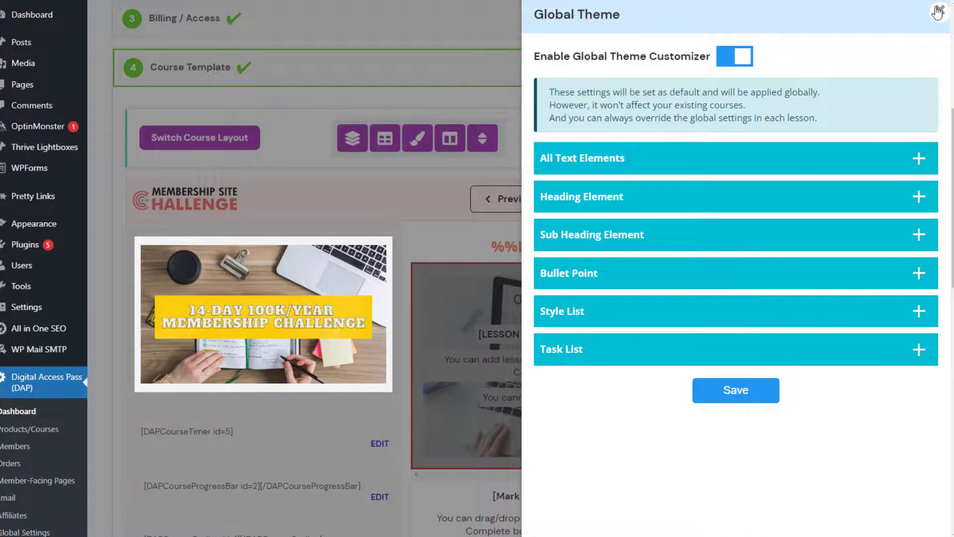
Step: Close the Global Customizer and review the course template layout, including the sidebar banner image and the timer, progress bar and outline elements
left_click(938, 12)
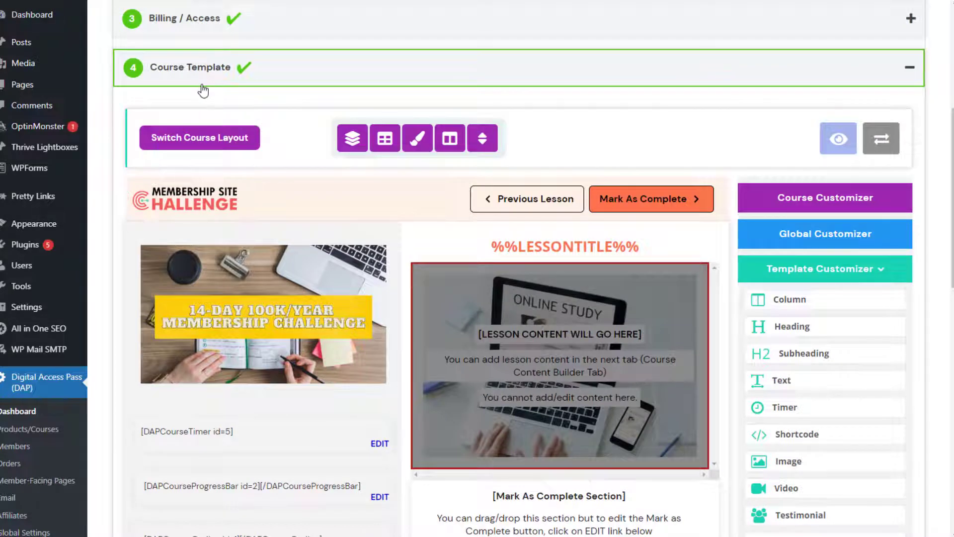
scroll(235, 239, "down", 10)
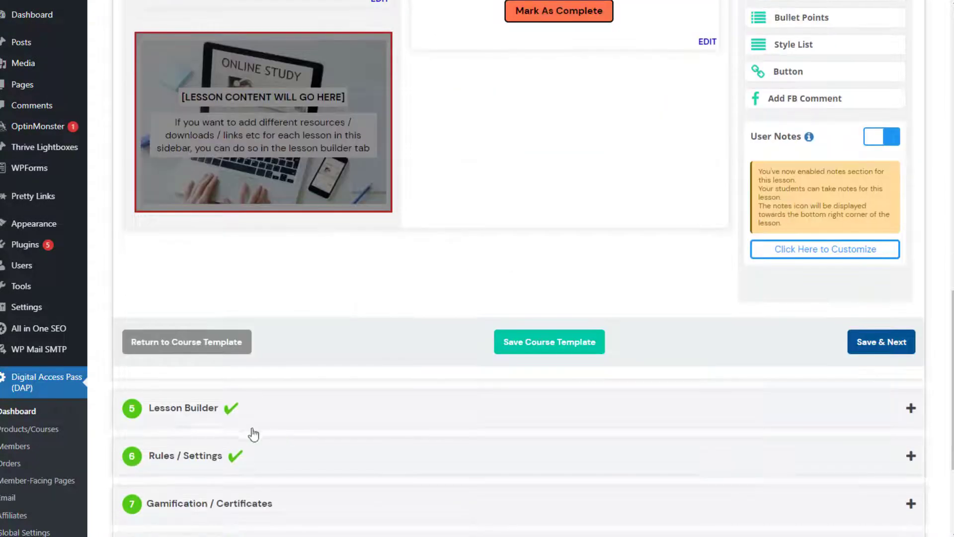
scroll(221, 192, "up", 10)
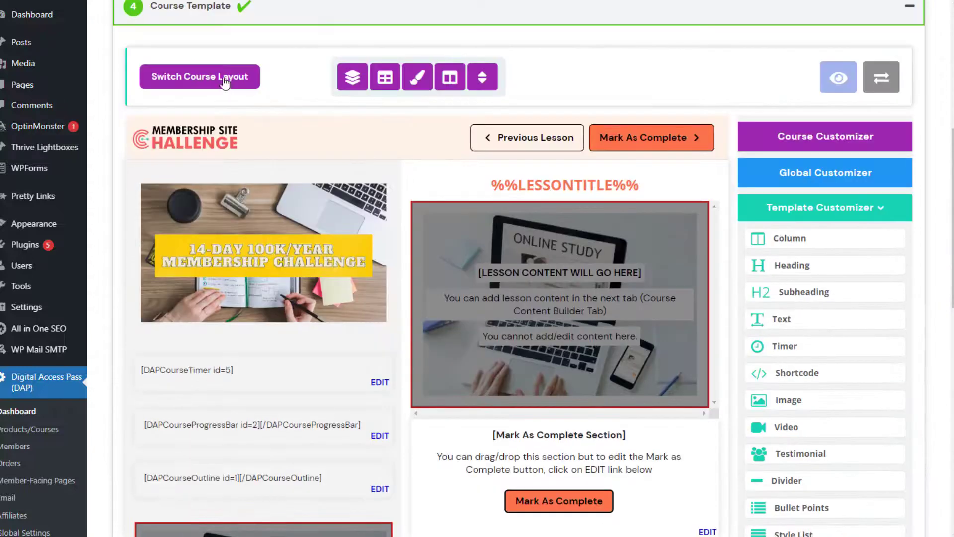
scroll(226, 149, "up", 4)
scroll(318, 338, "down", 2)
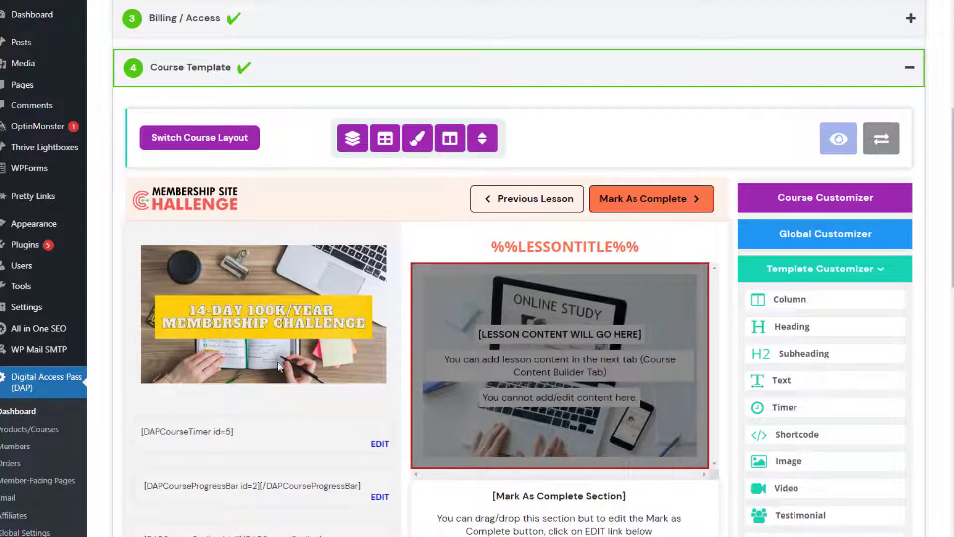
mouse_move(255, 259)
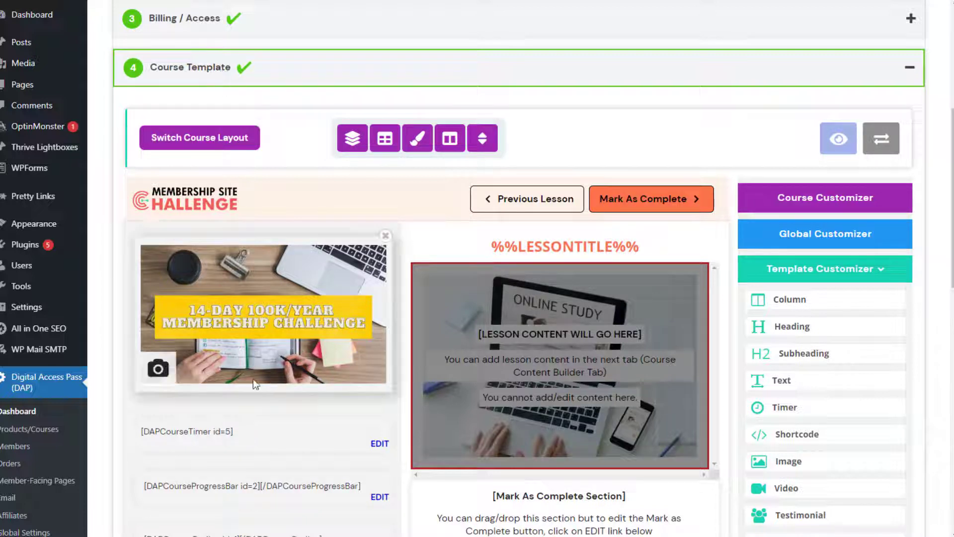
mouse_move(255, 443)
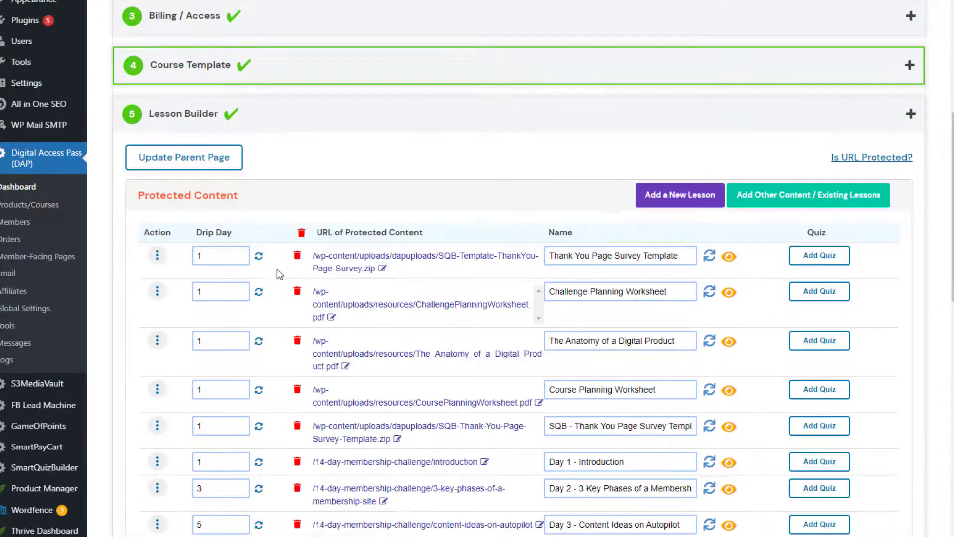
Step: Review the Lesson Builder's protected content list with its drip days, content URLs and lesson names
scroll(249, 247, "down", 1)
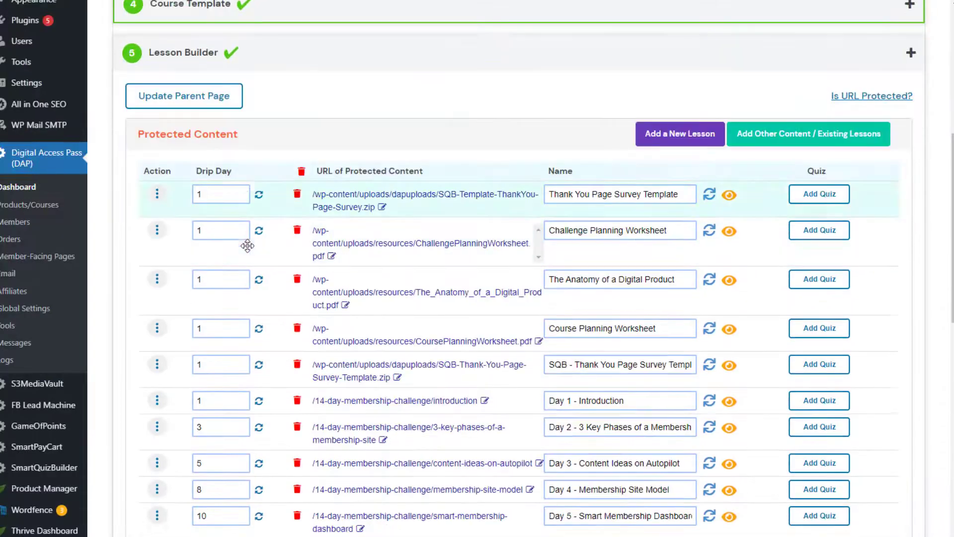
scroll(238, 228, "down", 3)
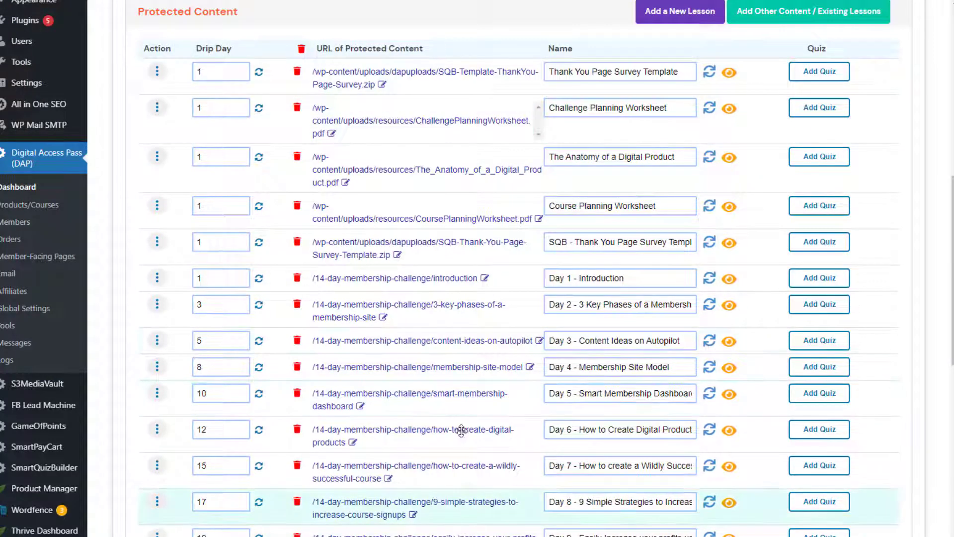
scroll(302, 324, "up", 2)
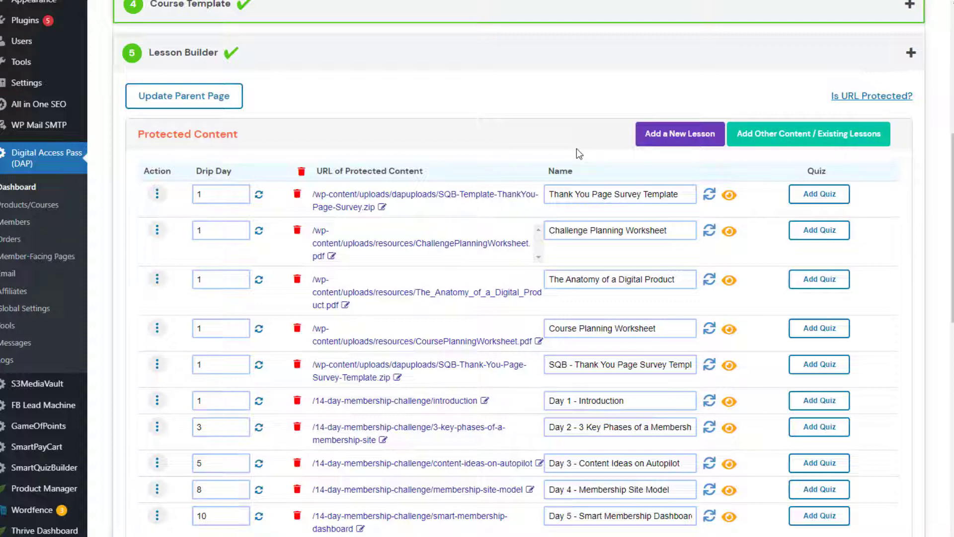
Step: View the Select Existing Lessons and Add Other Content options for protecting extra content, and return to the lesson list without adding anything
left_click(818, 140)
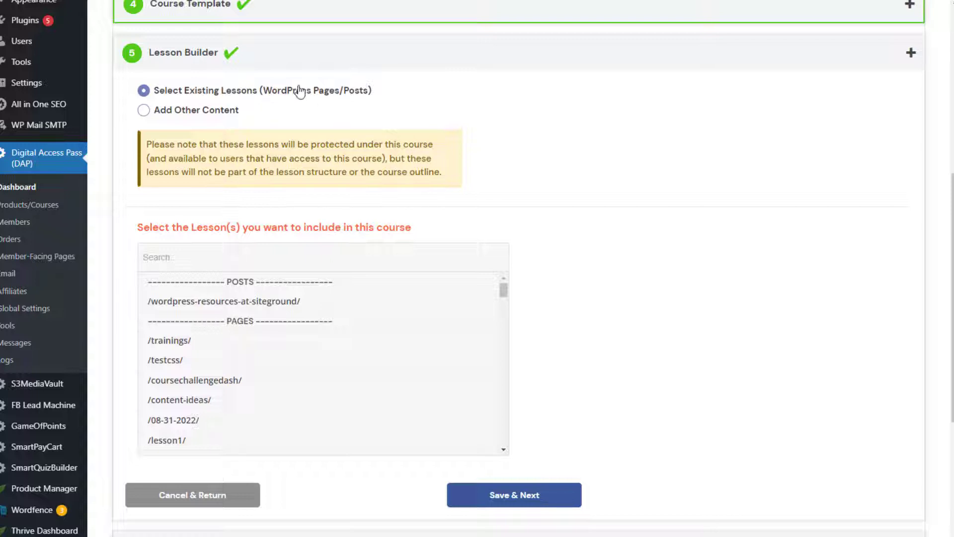
left_click(144, 111)
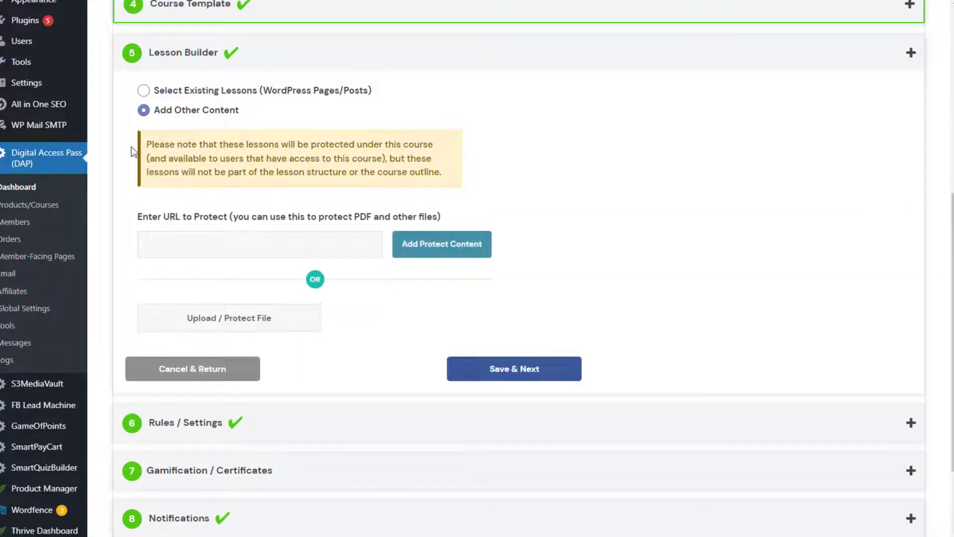
left_click(223, 376)
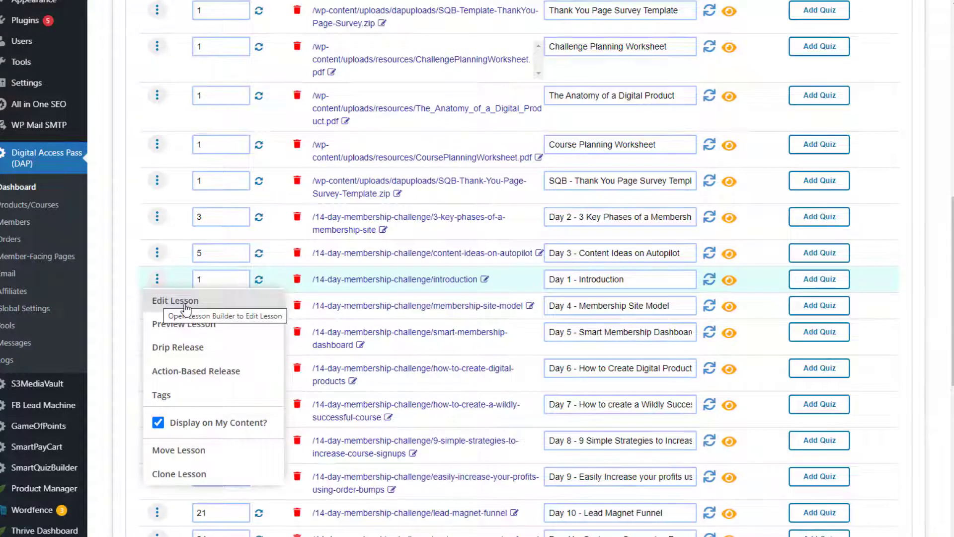
Step: Inspect the Drip Release settings of the Day 1 - Introduction lesson and close them
left_click(157, 279)
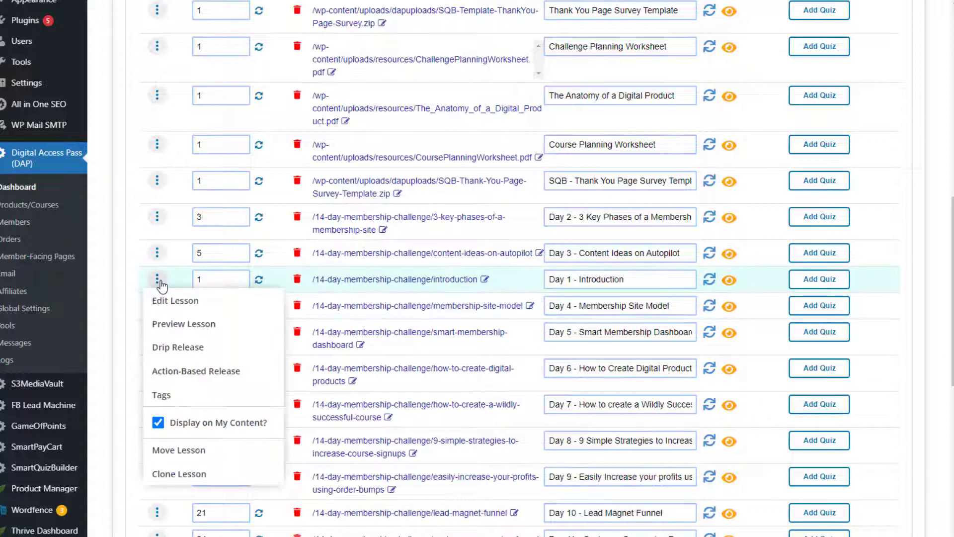
left_click(171, 348)
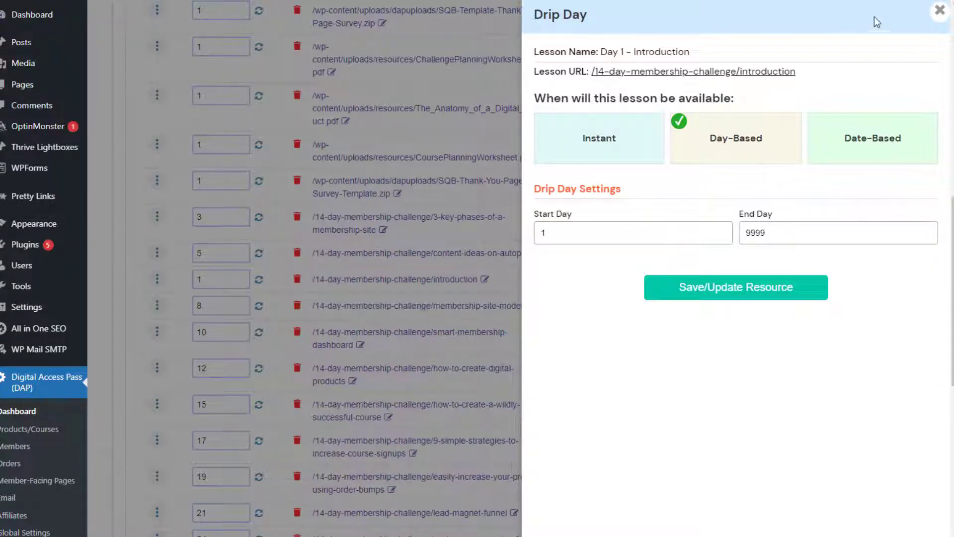
left_click(938, 12)
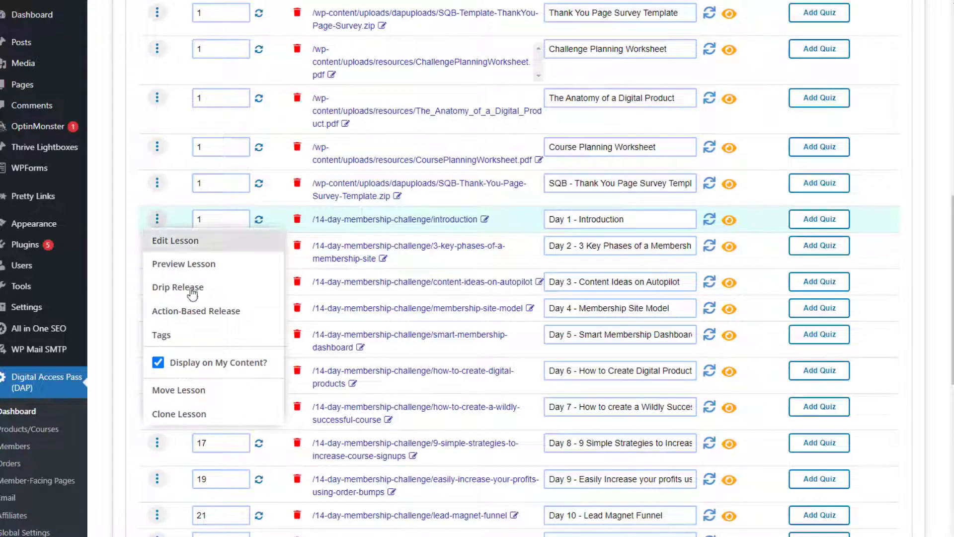
Step: Explore the Day 1 - Introduction lesson's Quiz-Based release with Online Markerting Test as a blocking quiz and its Time-based release, closing without saving
left_click(187, 312)
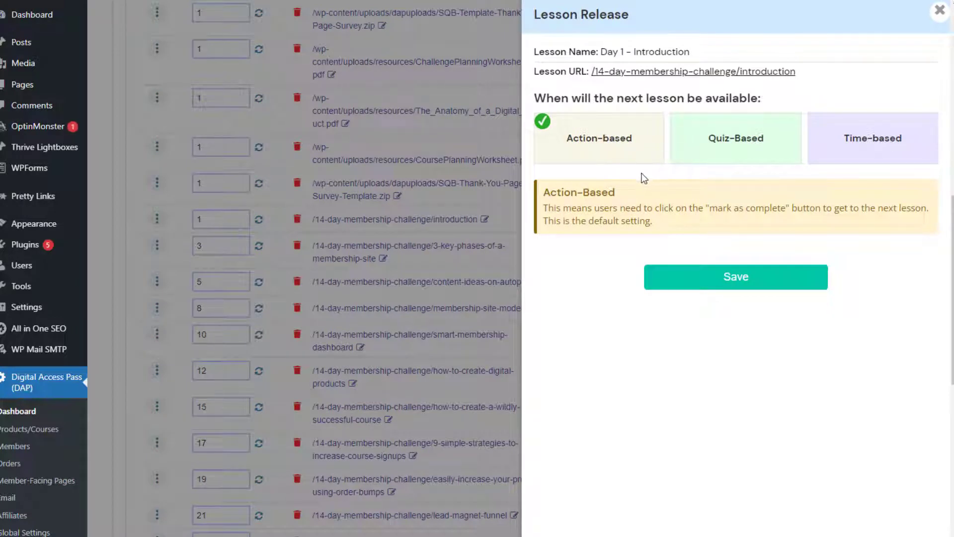
left_click(756, 162)
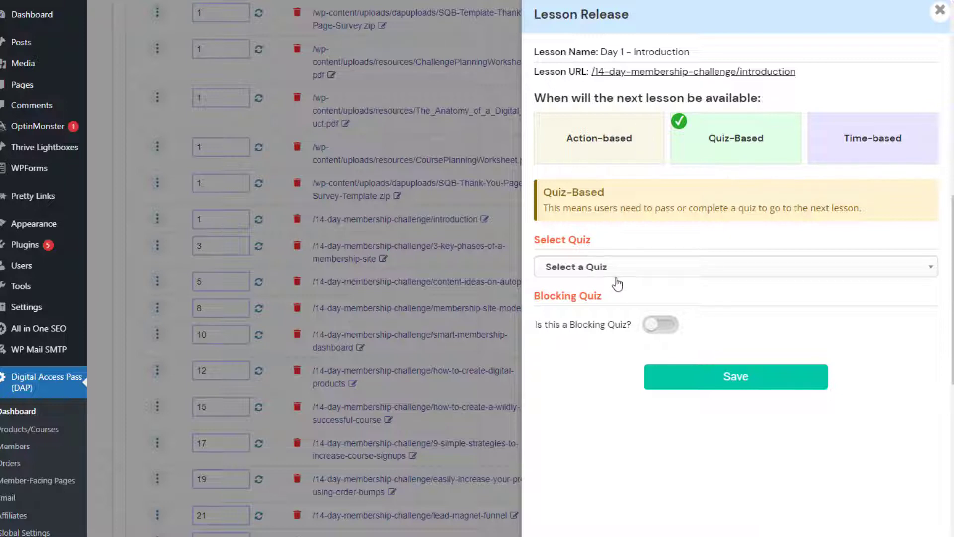
left_click(591, 271)
left_click(596, 278)
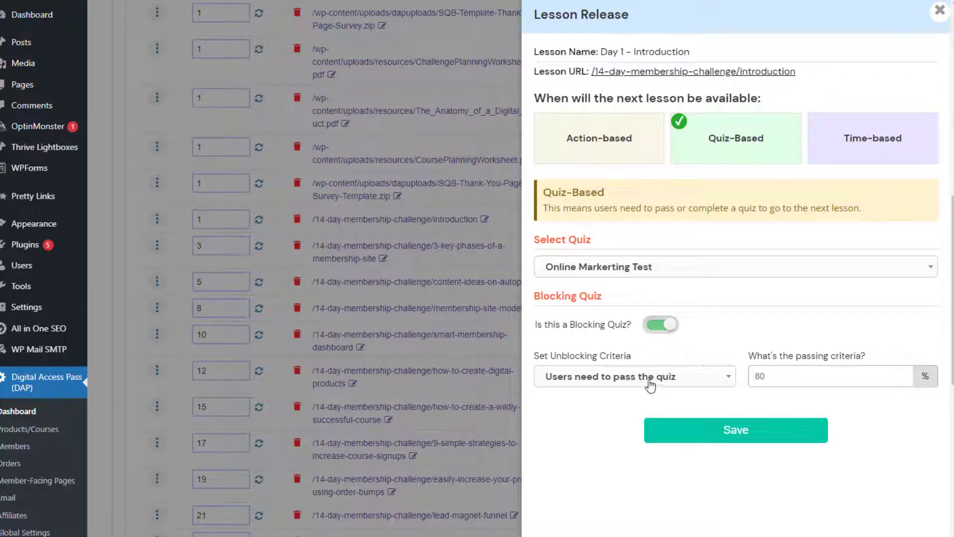
left_click(885, 129)
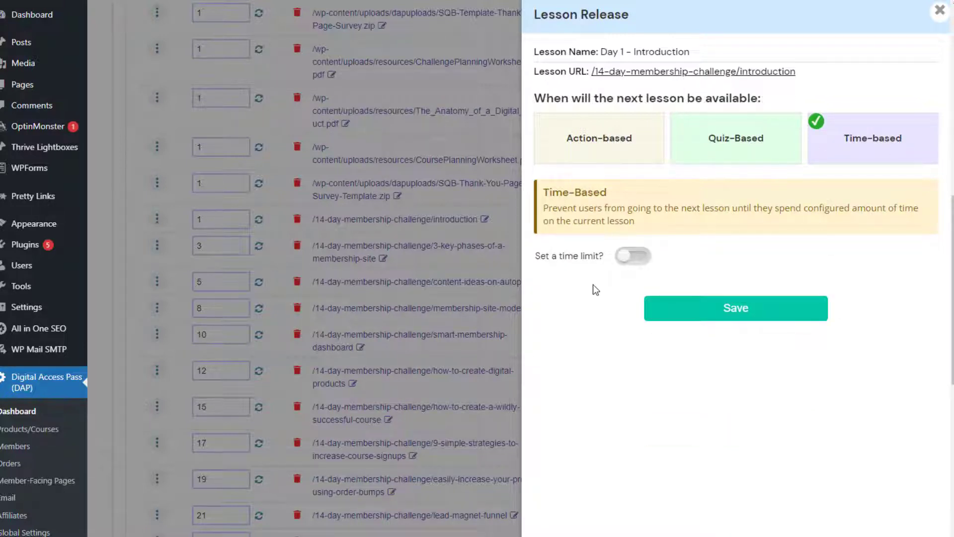
left_click(939, 11)
Step: Open the Day 1 - Introduction lesson for editing and review its content and the available customizer elements
scroll(306, 332, "down", 10)
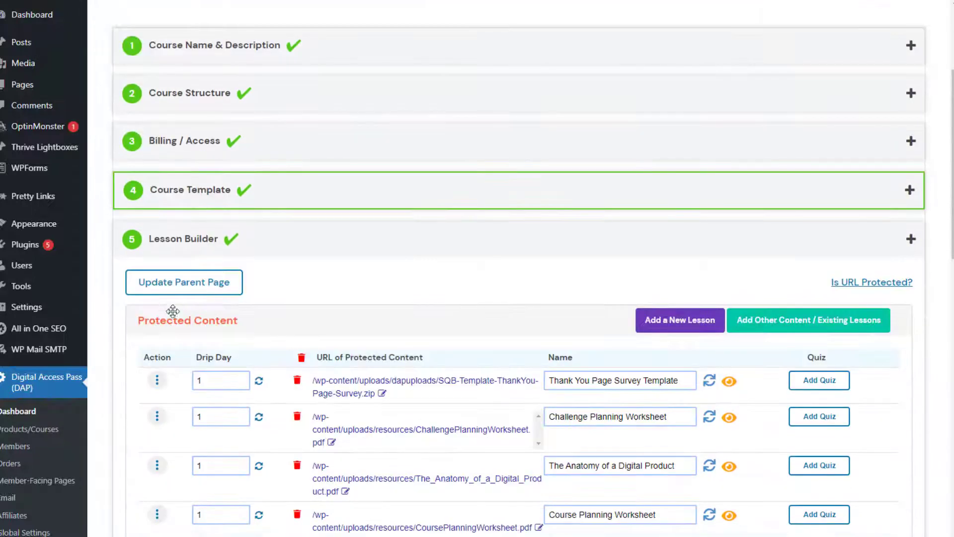
scroll(342, 298, "down", 1)
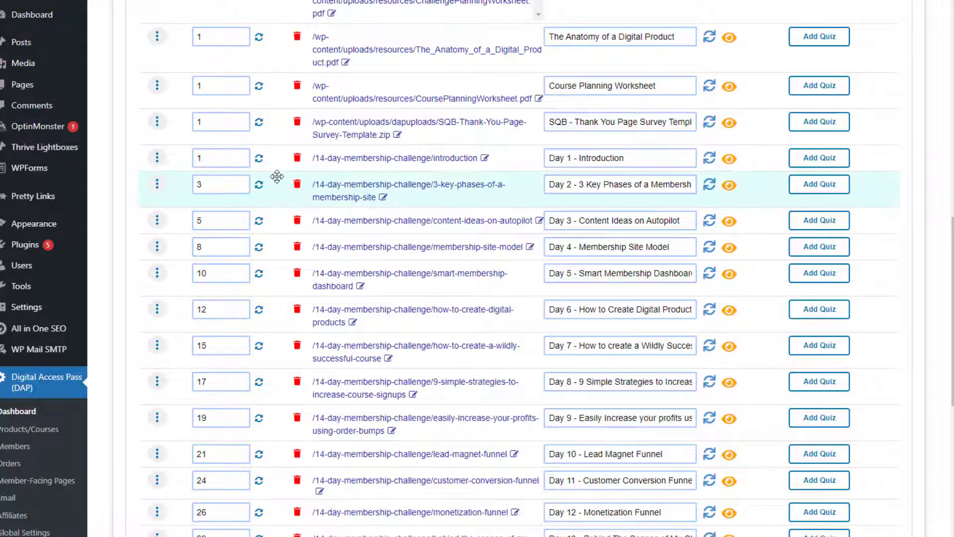
left_click(197, 164)
left_click(157, 158)
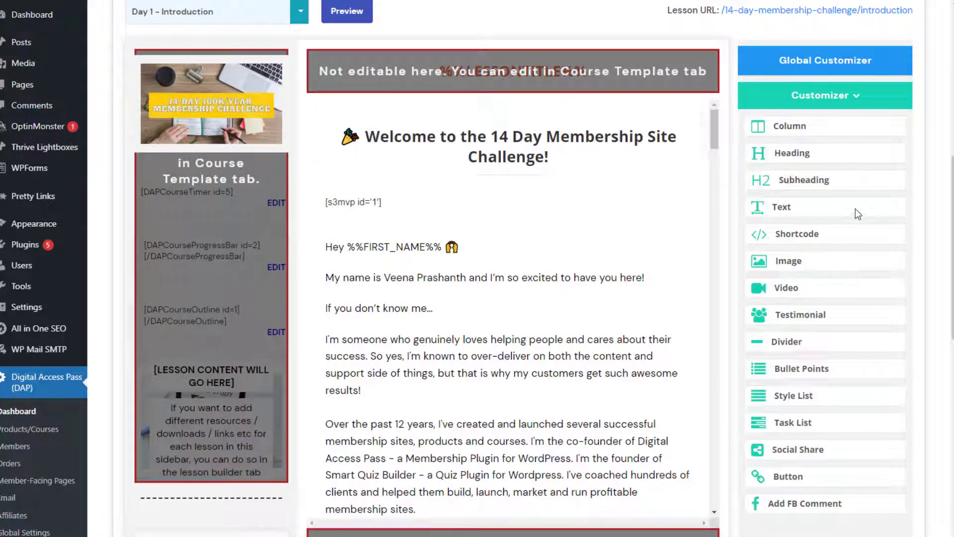
mouse_move(794, 162)
left_mouse_down()
mouse_move(496, 132)
mouse_move(785, 159)
left_mouse_up()
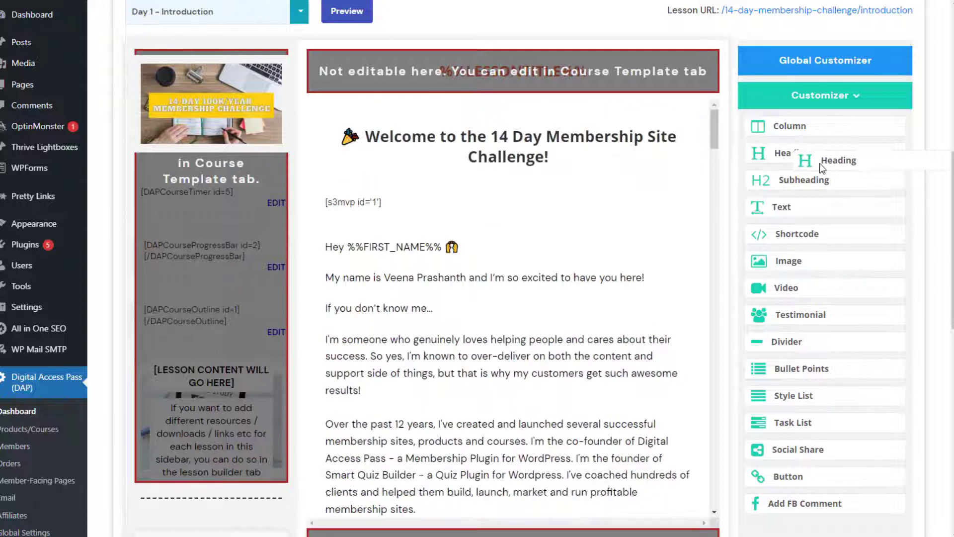
scroll(506, 144, "down", 3)
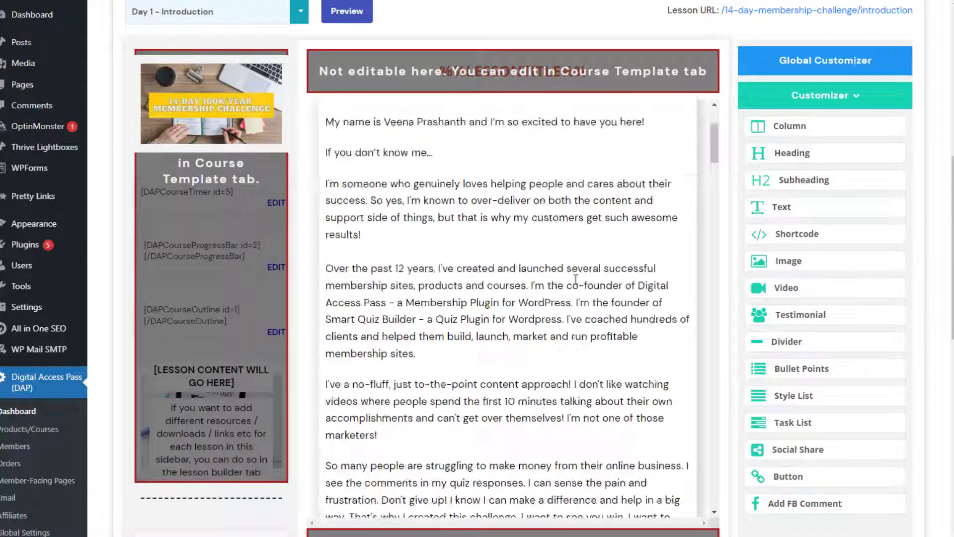
scroll(448, 174, "up", 3)
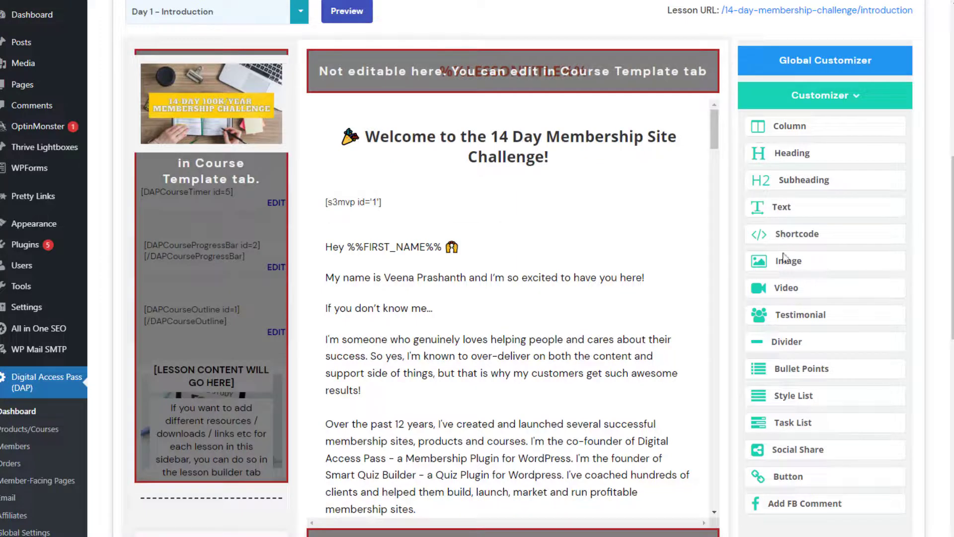
Step: Add a Video element below the Day 1 welcome heading and expand its Video settings to view the Source options
left_click_drag(775, 291, 383, 149)
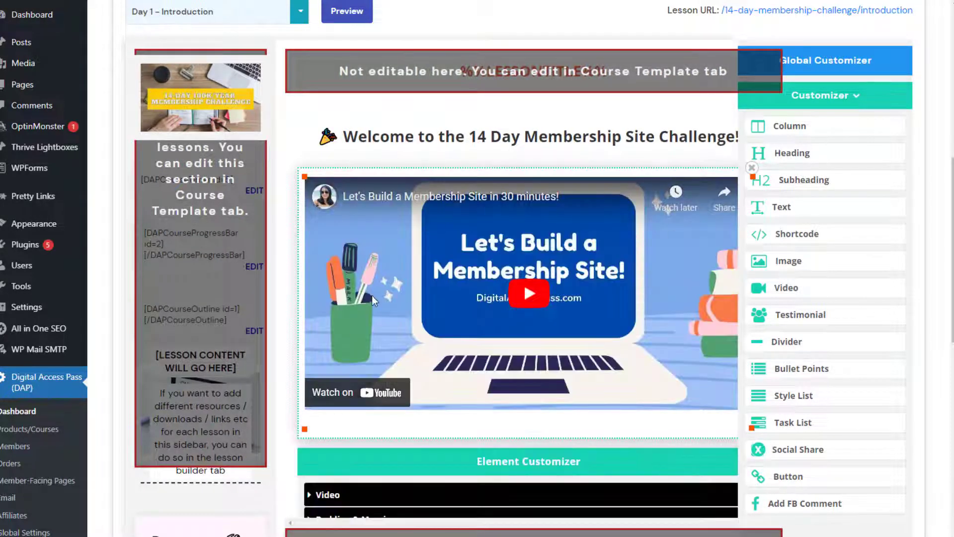
scroll(358, 409, "down", 4)
left_click(332, 311)
scroll(407, 324, "down", 3)
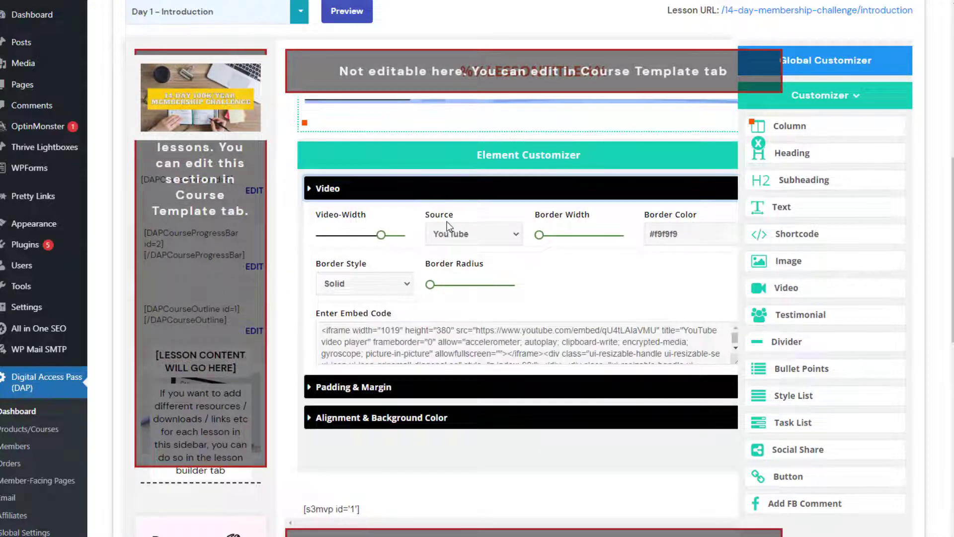
left_click(463, 239)
left_click(457, 263)
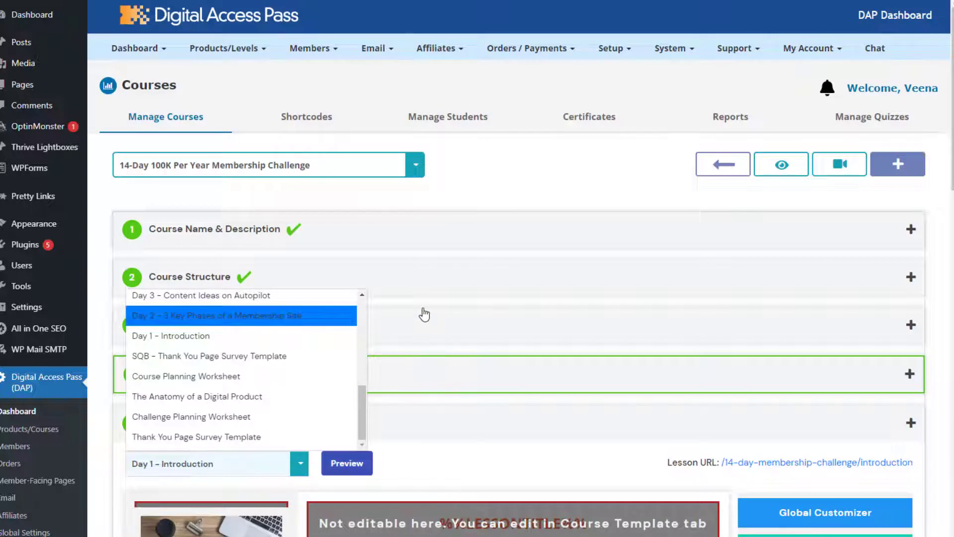
Step: Switch the Lesson Builder to the Day 2 - 3 Key Phases of a Membership Site lesson and review its content down to the action items
left_click(422, 253)
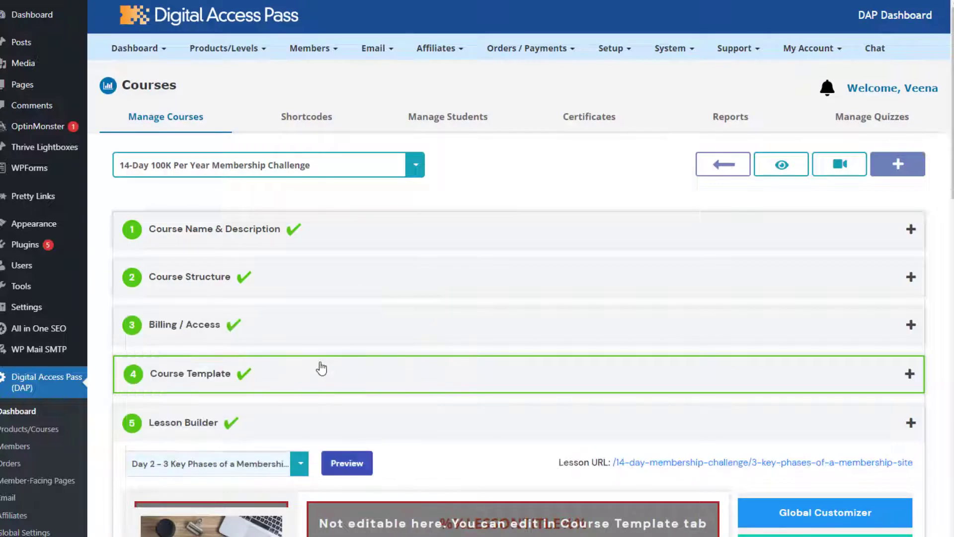
scroll(346, 332, "down", 5)
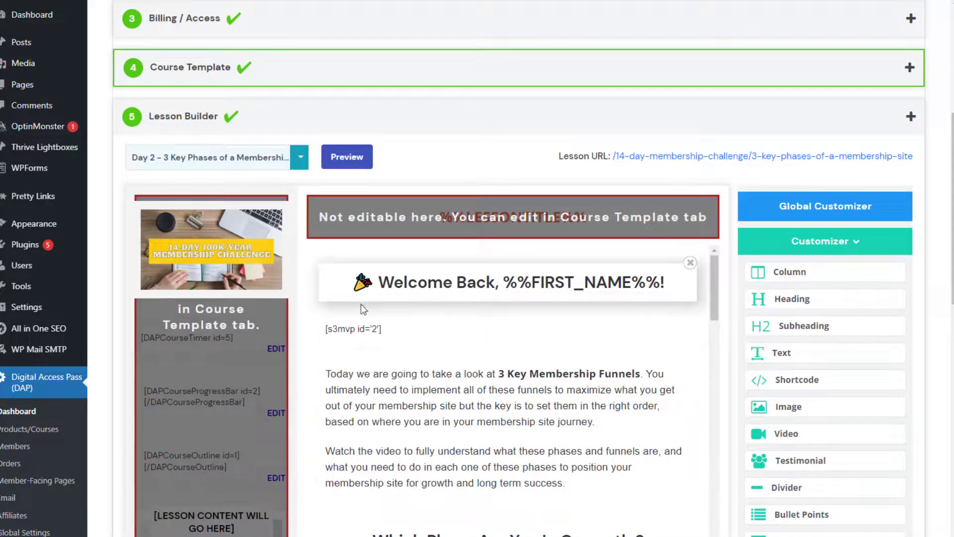
scroll(490, 305, "down", 6)
scroll(353, 352, "down", 3)
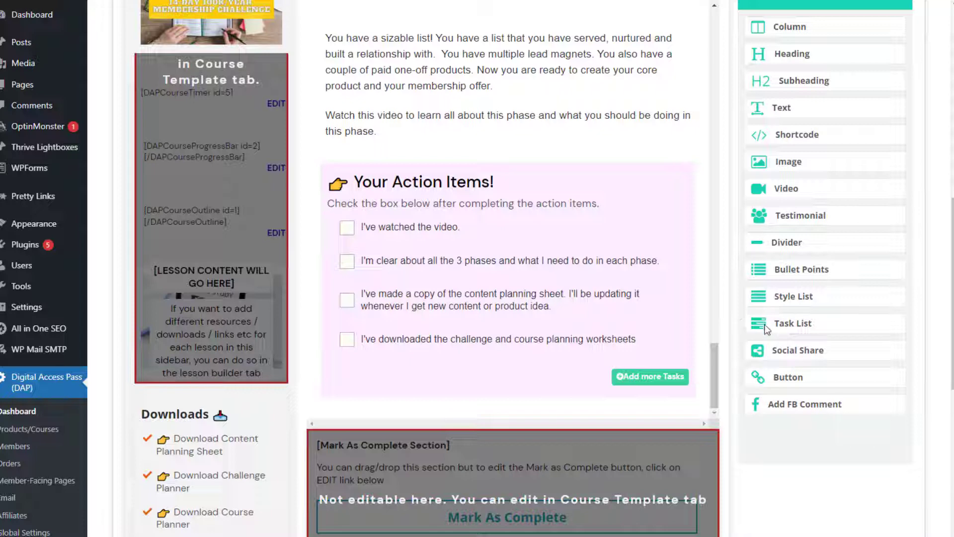
Step: Add a Task List element above the existing action items in the Day 2 lesson and open its Element Customizer
left_click_drag(765, 328, 547, 246)
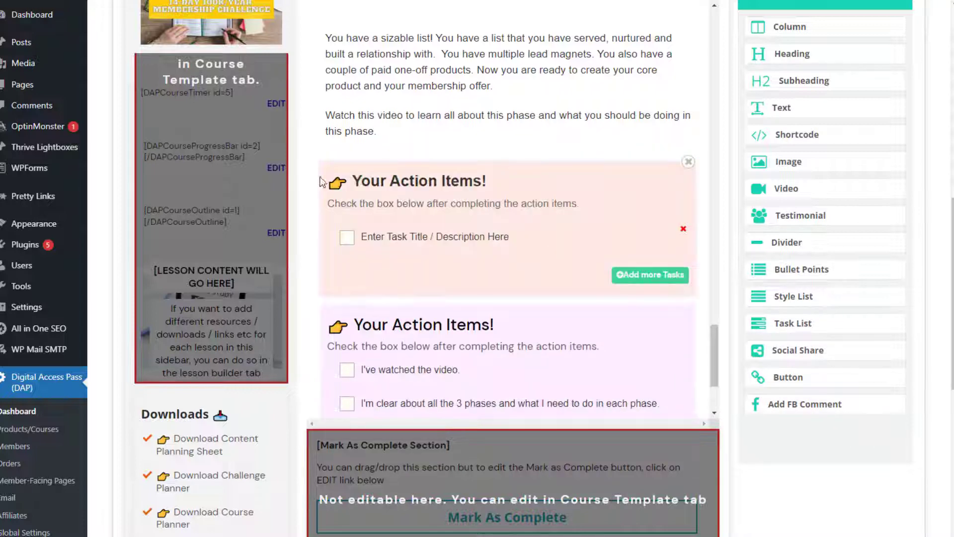
left_click(351, 244)
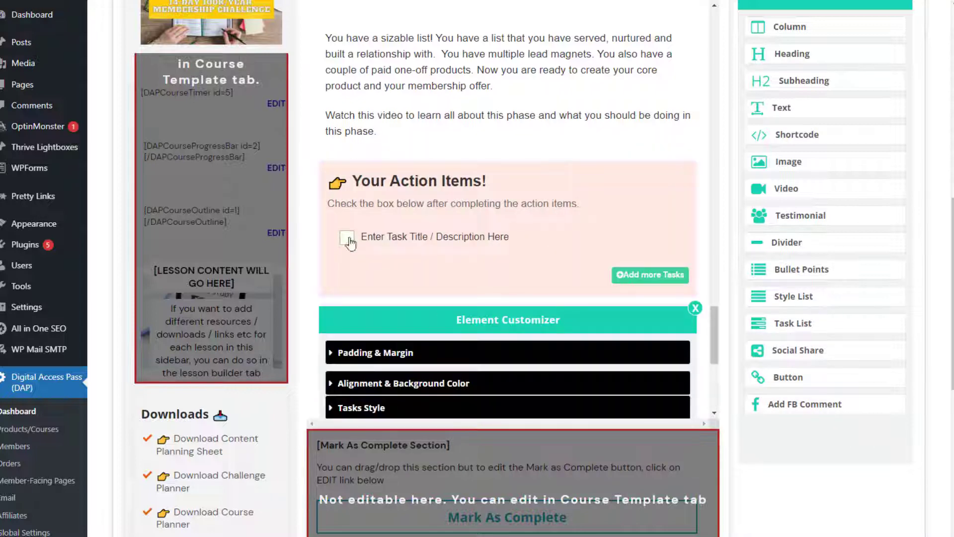
left_click(429, 181)
scroll(664, 207, "up", 1)
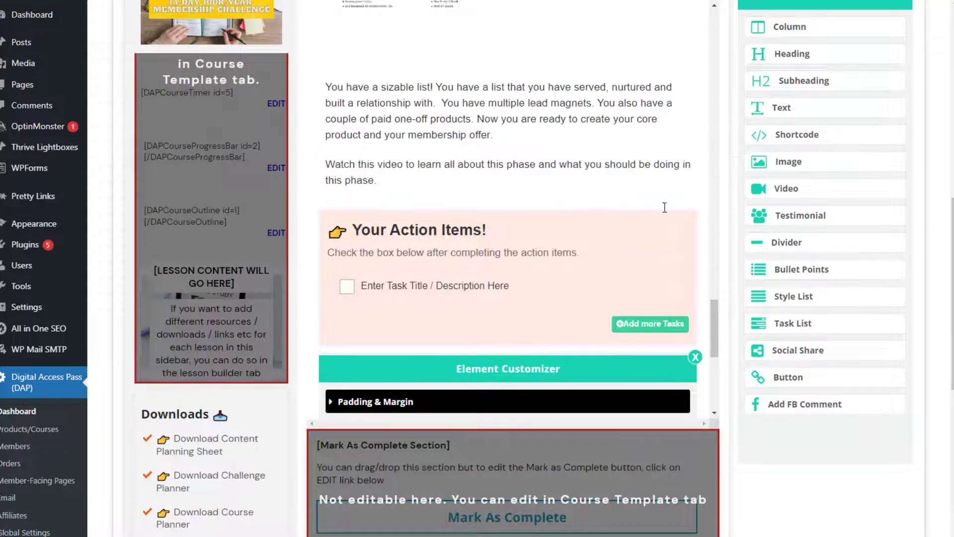
scroll(664, 207, "up", 10)
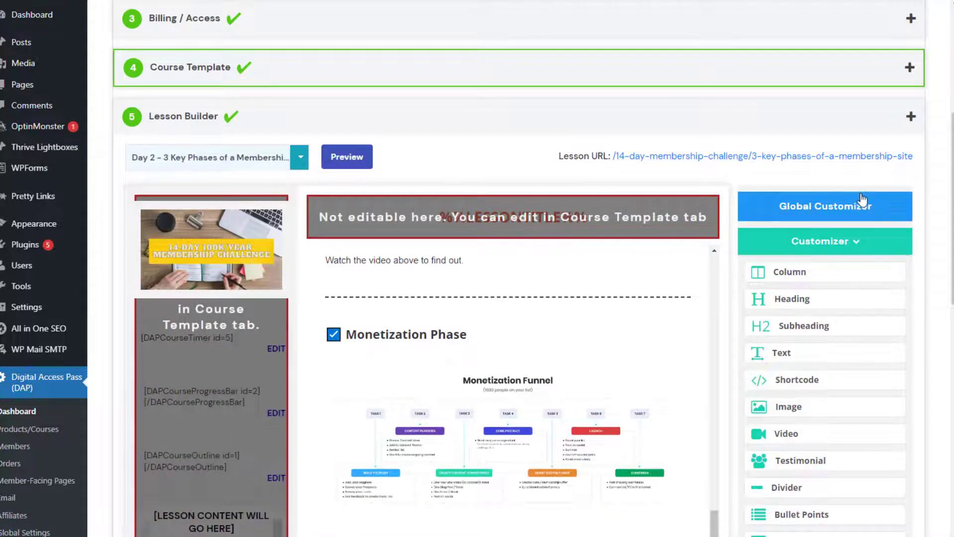
Step: Open the Global Customizer, expand its Task List settings to review the font and background options, and close it
left_click(842, 216)
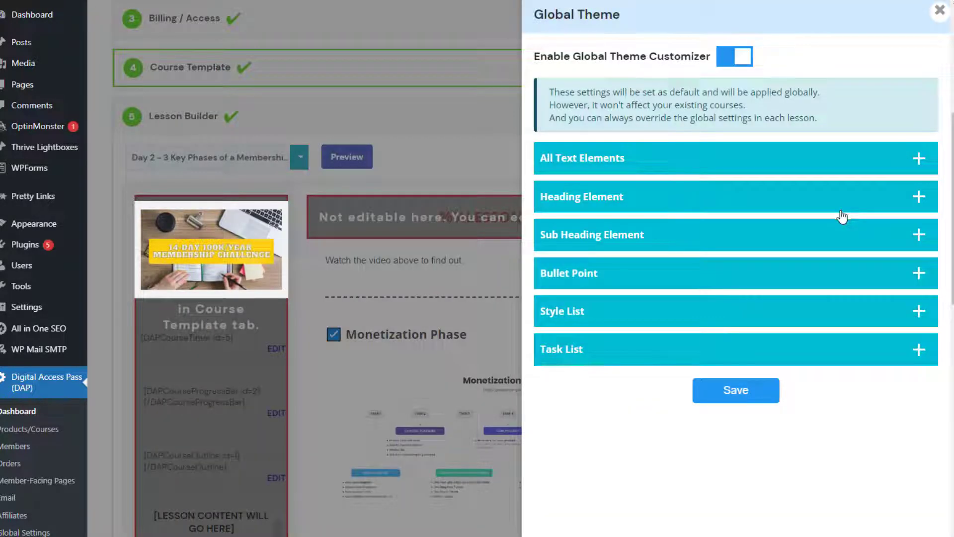
left_click(560, 351)
scroll(820, 396, "down", 10)
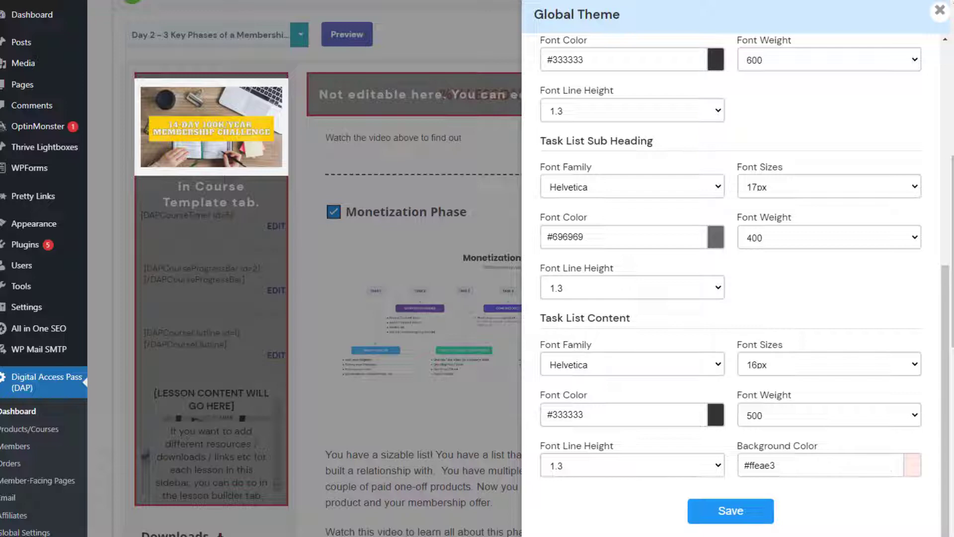
left_click(939, 11)
Step: Expand the Tasks Style and the Alignment & Background Color settings of the added Task List to view their options
scroll(387, 331, "down", 4)
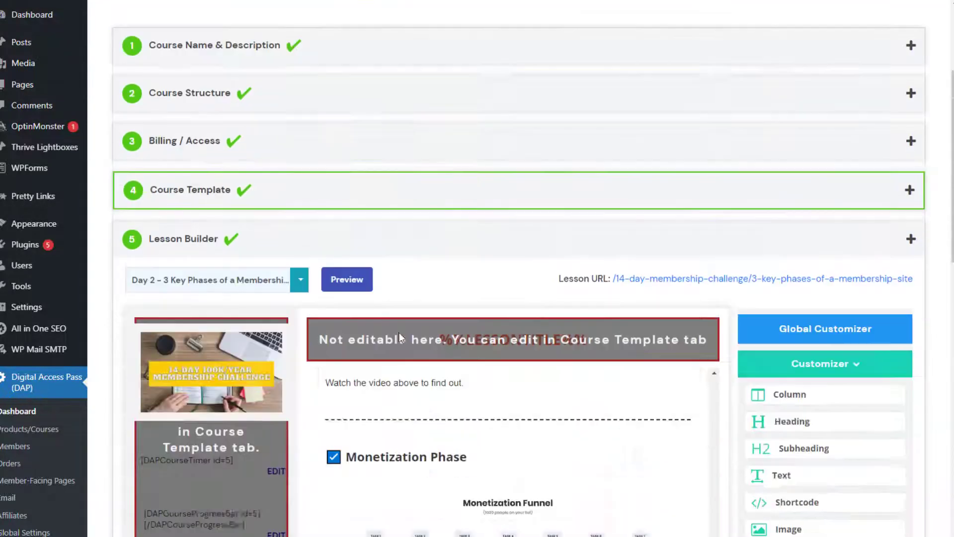
scroll(387, 331, "down", 6)
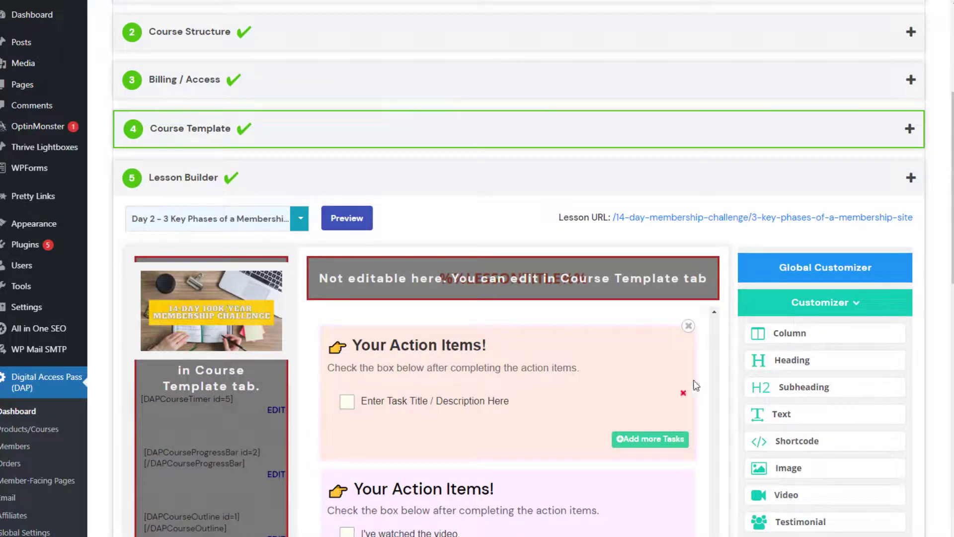
left_click(614, 336)
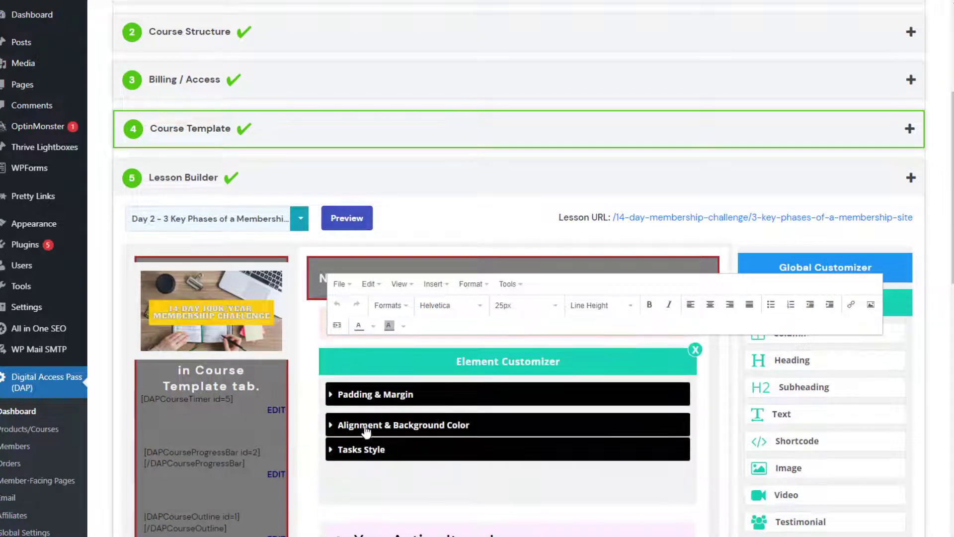
scroll(453, 382, "down", 3)
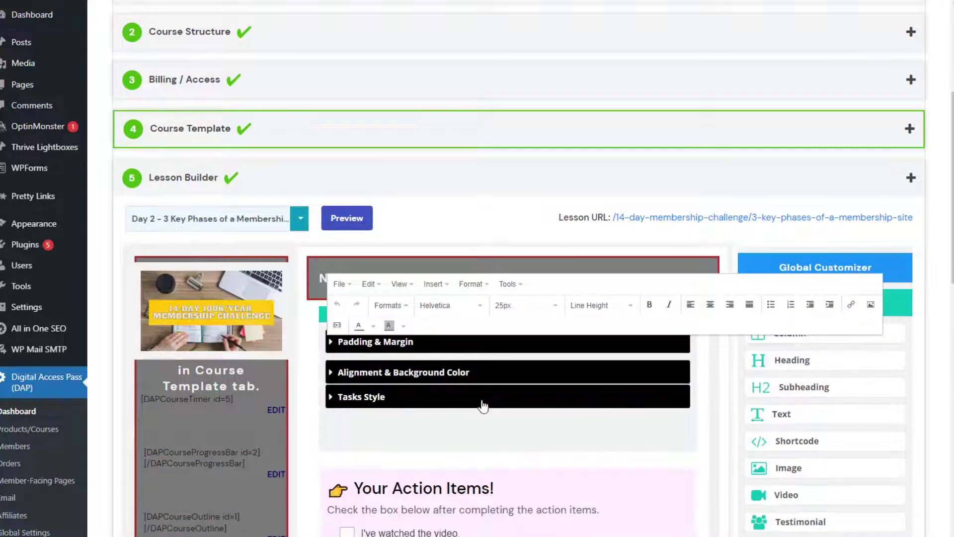
scroll(493, 403, "up", 1)
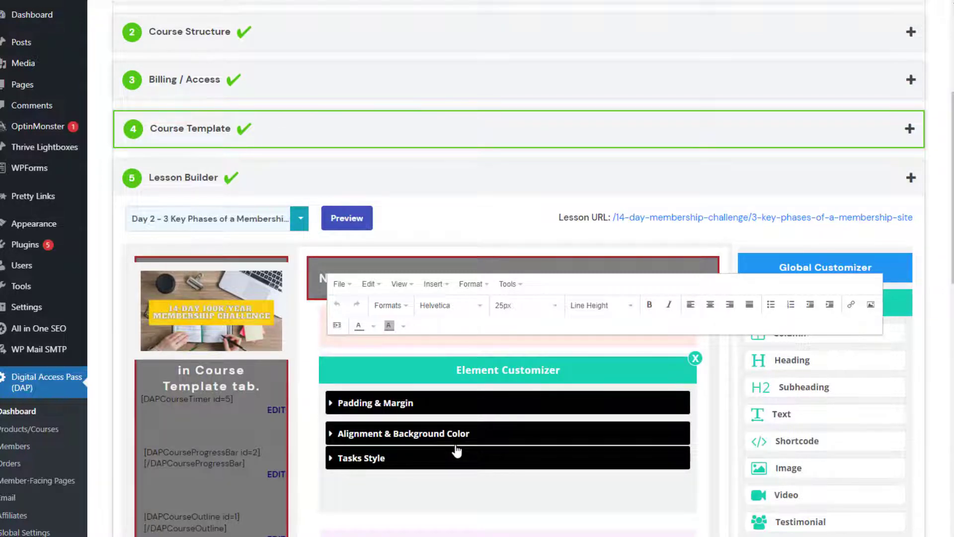
left_click(373, 460)
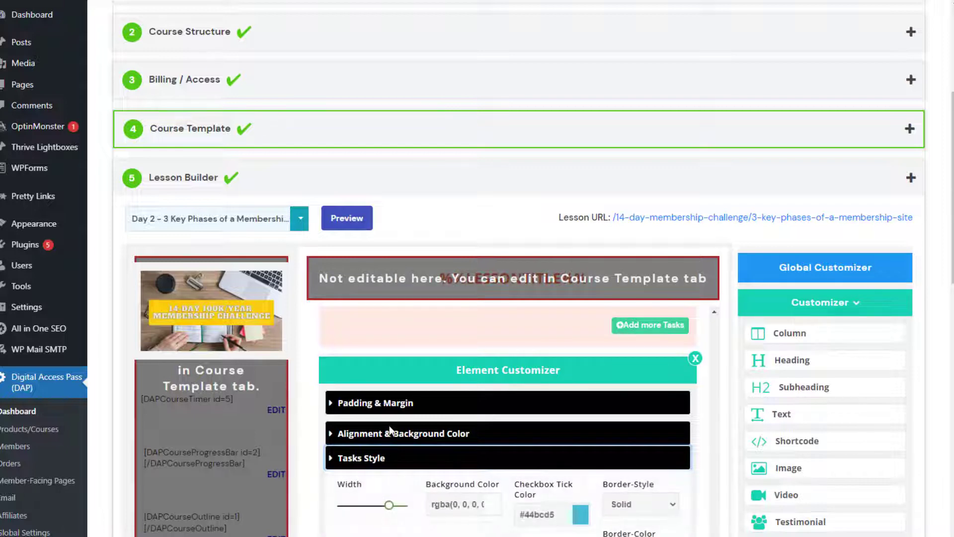
scroll(390, 430, "down", 1)
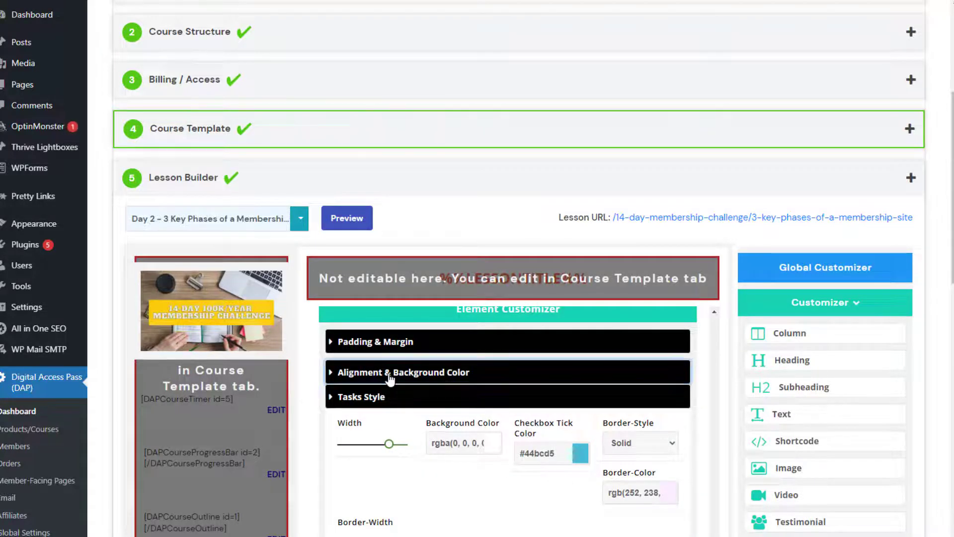
left_click(390, 372)
scroll(390, 398, "down", 1)
Step: Delete the added placeholder Task List element above the existing action items in the Day 2 lesson
scroll(397, 412, "up", 3)
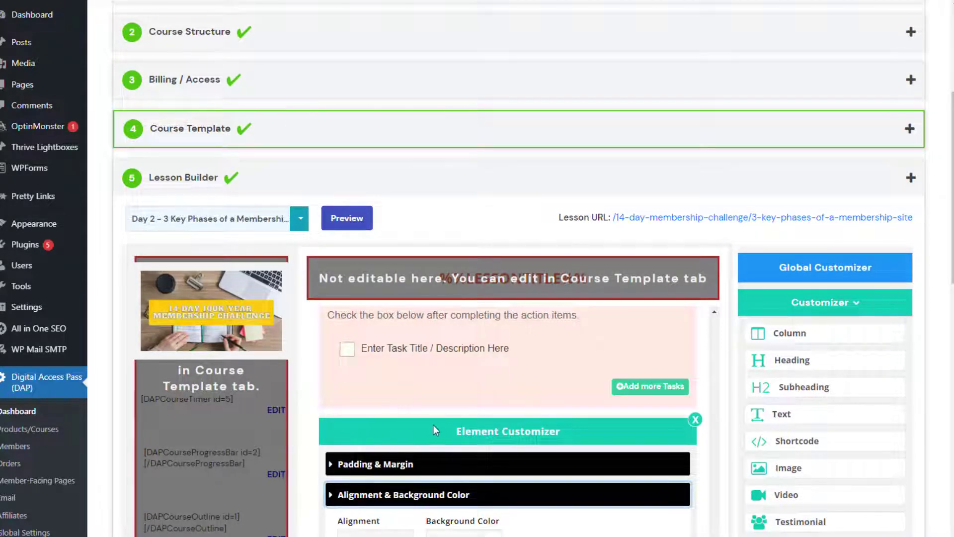
scroll(507, 392, "up", 2)
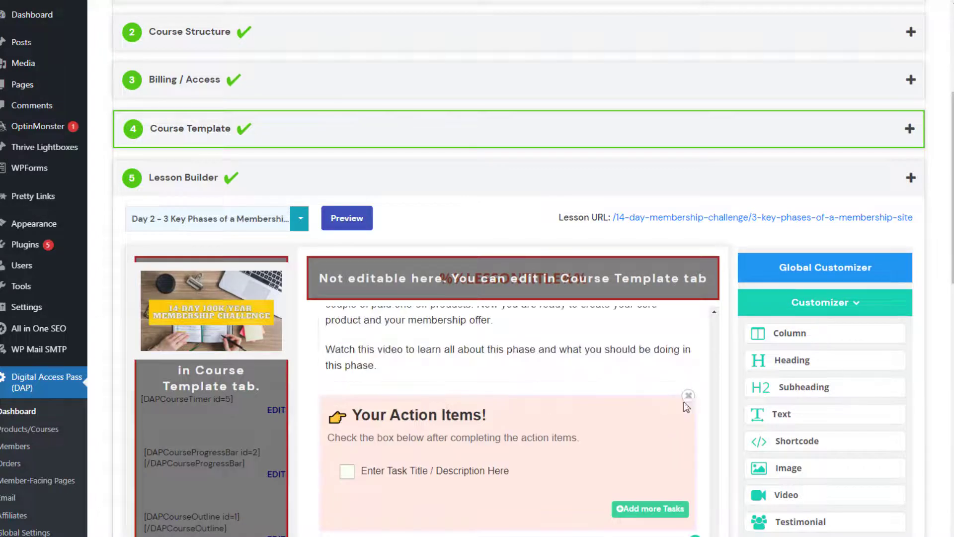
left_click(688, 396)
left_click(592, 298)
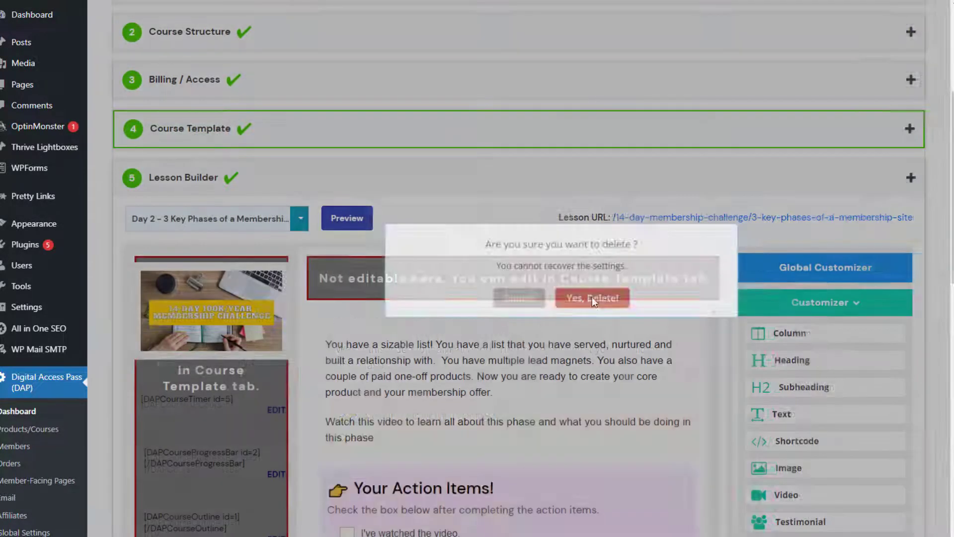
Step: Review the Day 2 lesson's Monetization Phase content and its existing action items
scroll(523, 318, "down", 6)
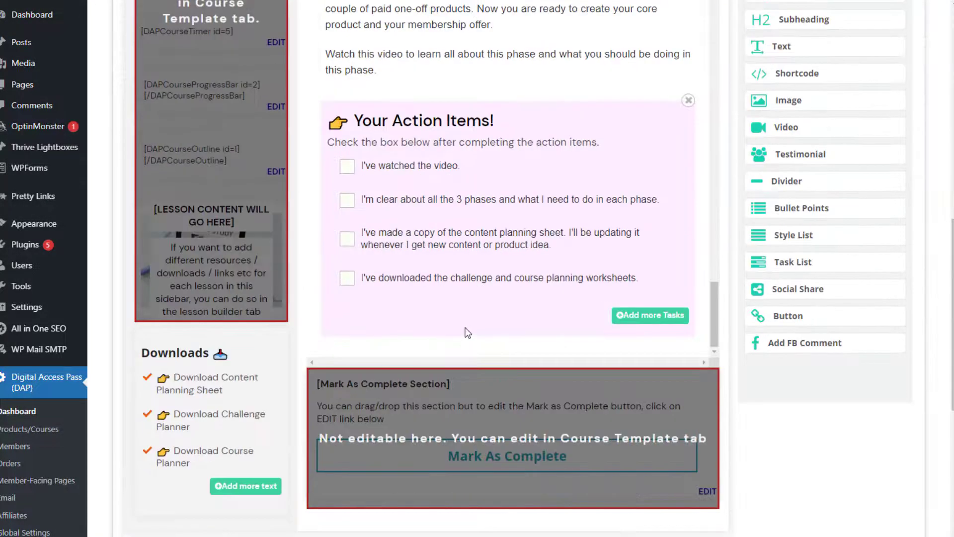
scroll(467, 332, "up", 6)
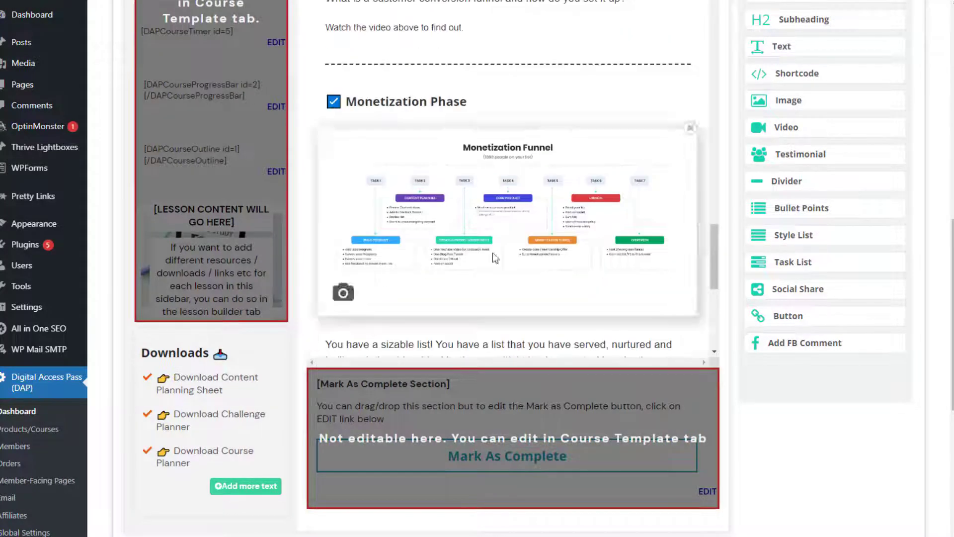
scroll(583, 144, "up", 2)
scroll(624, 316, "down", 3)
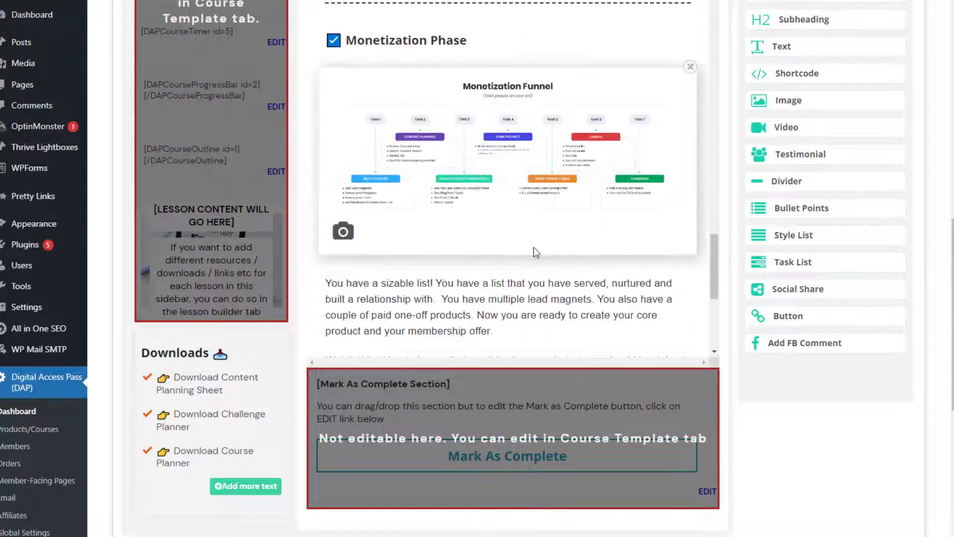
scroll(534, 251, "down", 6)
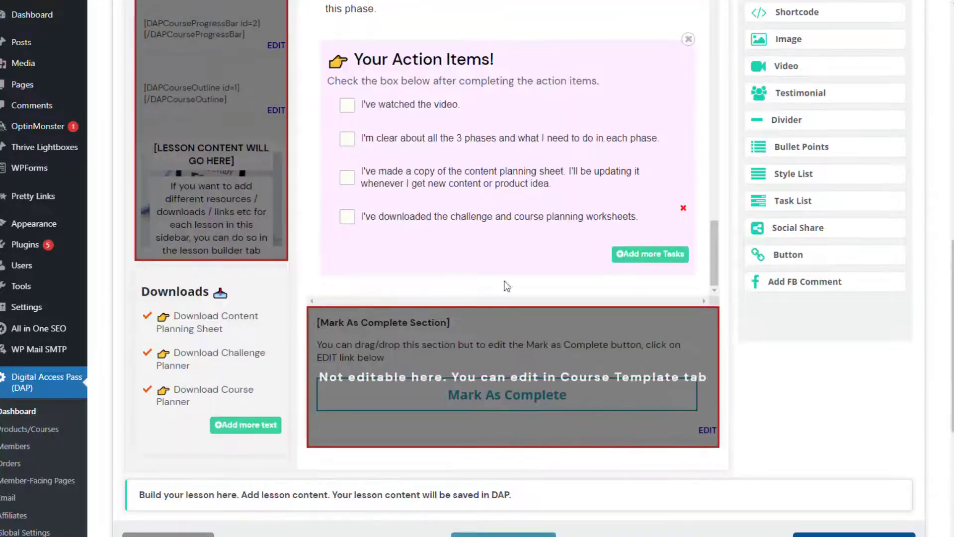
Step: Open the course's Rules / Settings and inspect the Redirect URL and Access Content Button URL in Membership Settings
scroll(506, 286, "up", 2)
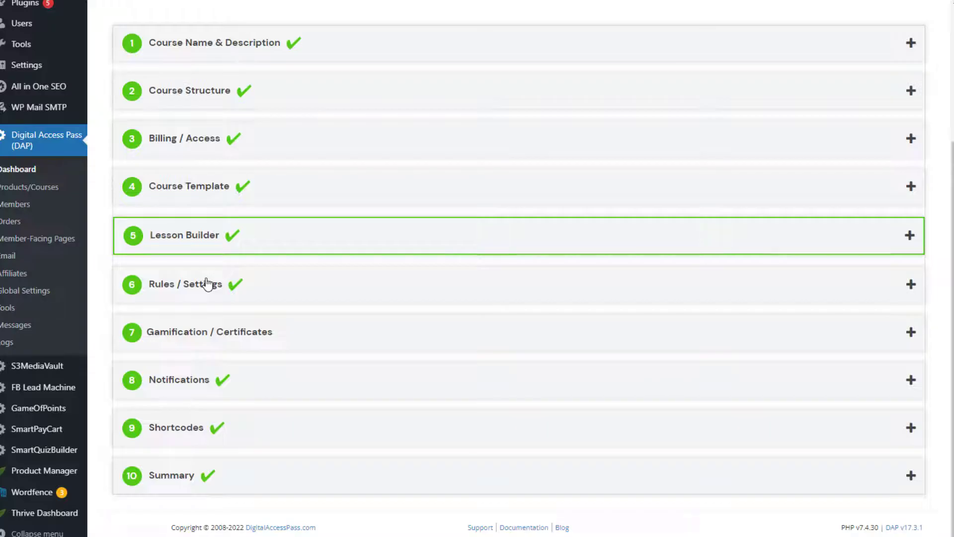
left_click(208, 279)
scroll(250, 282, "down", 1)
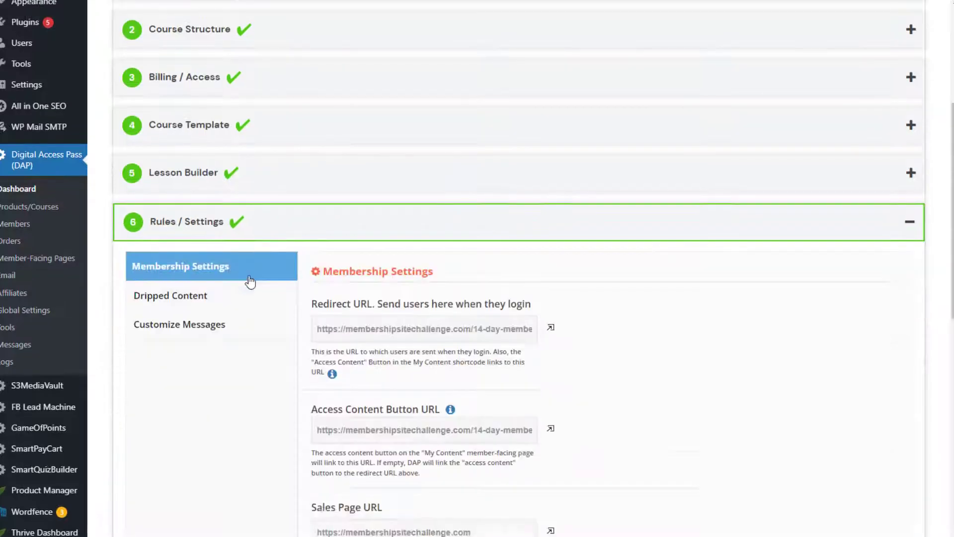
scroll(249, 282, "down", 1)
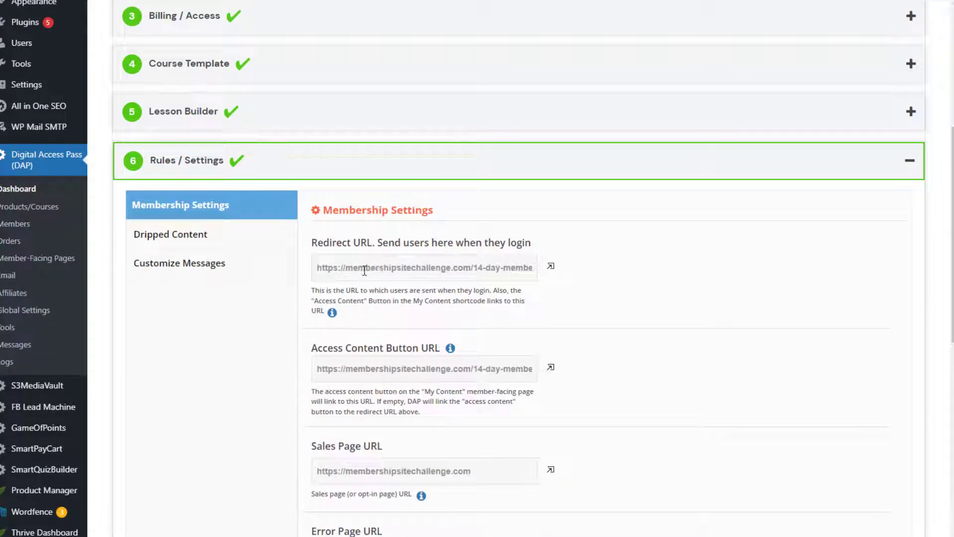
left_click_drag(364, 270, 622, 276)
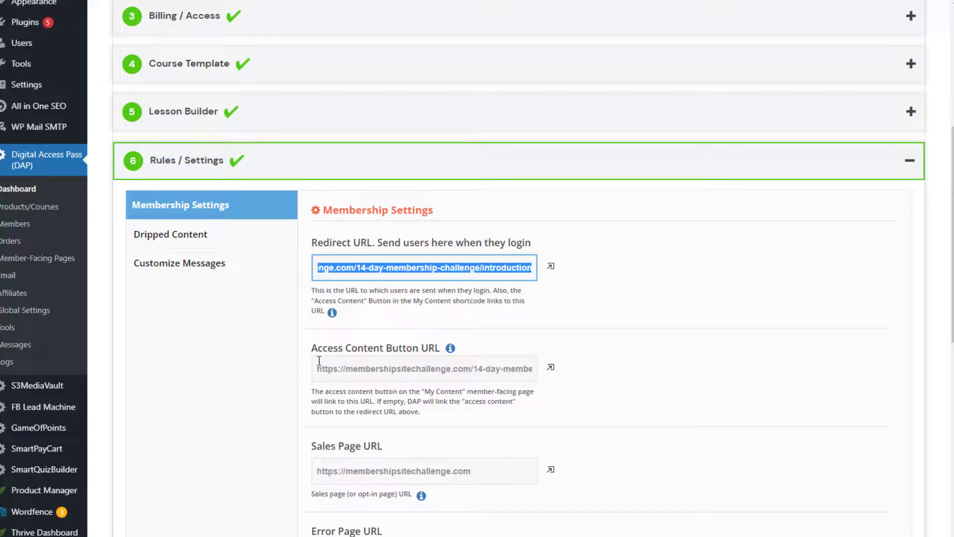
left_click_drag(346, 368, 644, 360)
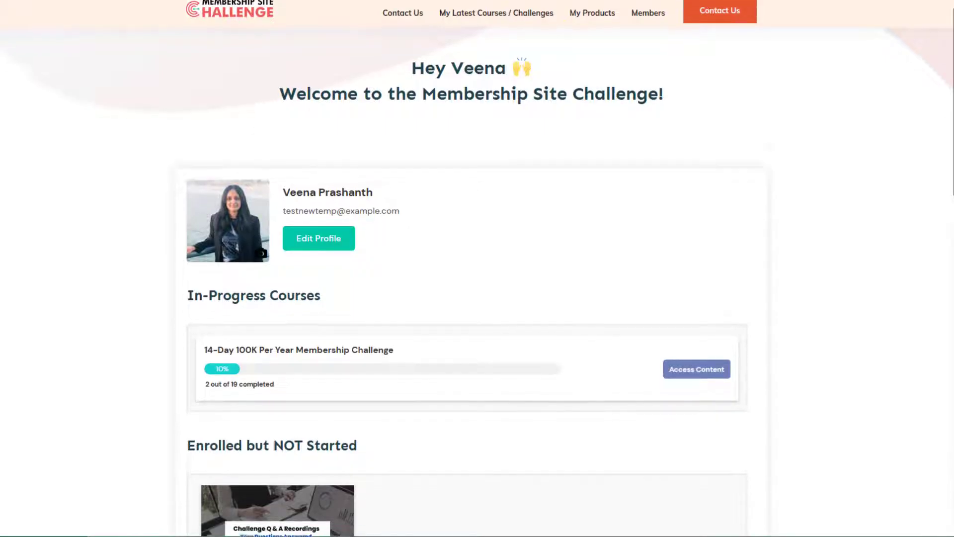
Step: Switch to the member-facing courses page and review its in-progress, enrolled but not started, and suggested courses
scroll(934, 179, "down", 6)
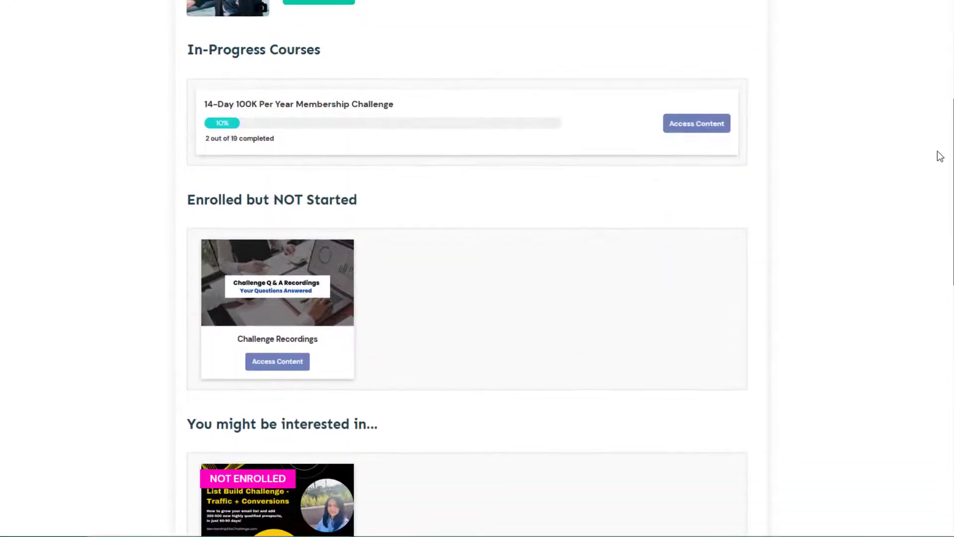
scroll(933, 193, "down", 2)
scroll(924, 164, "up", 3)
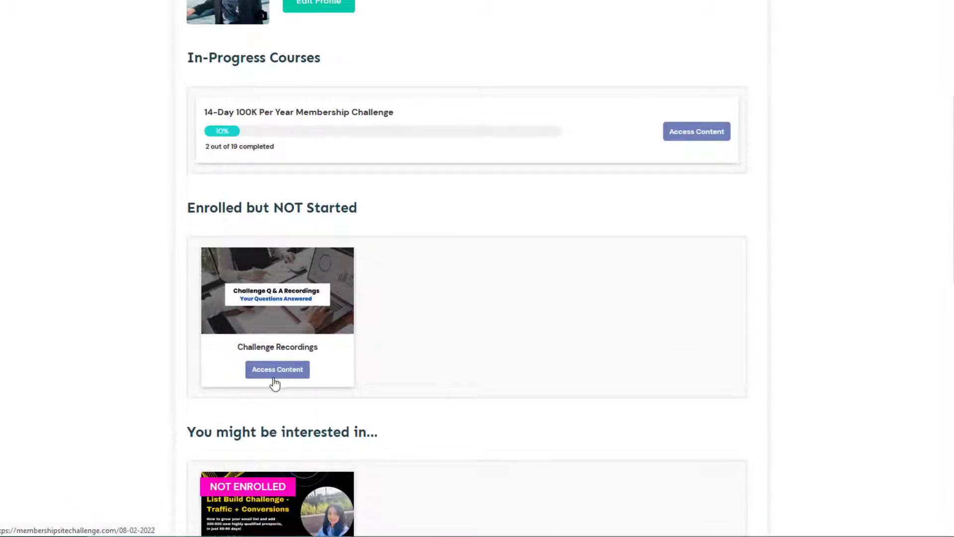
scroll(698, 191, "up", 1)
scroll(348, 274, "down", 3)
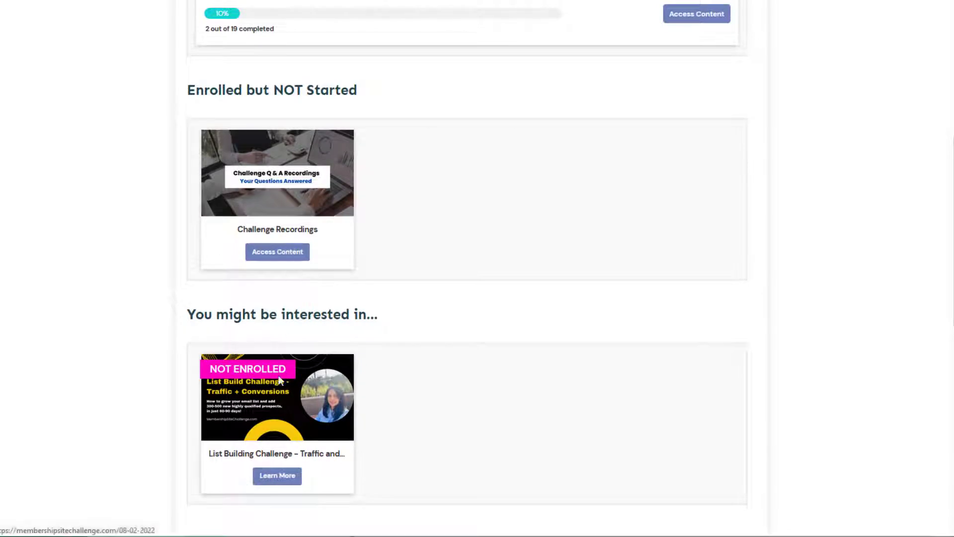
scroll(537, 277, "up", 5)
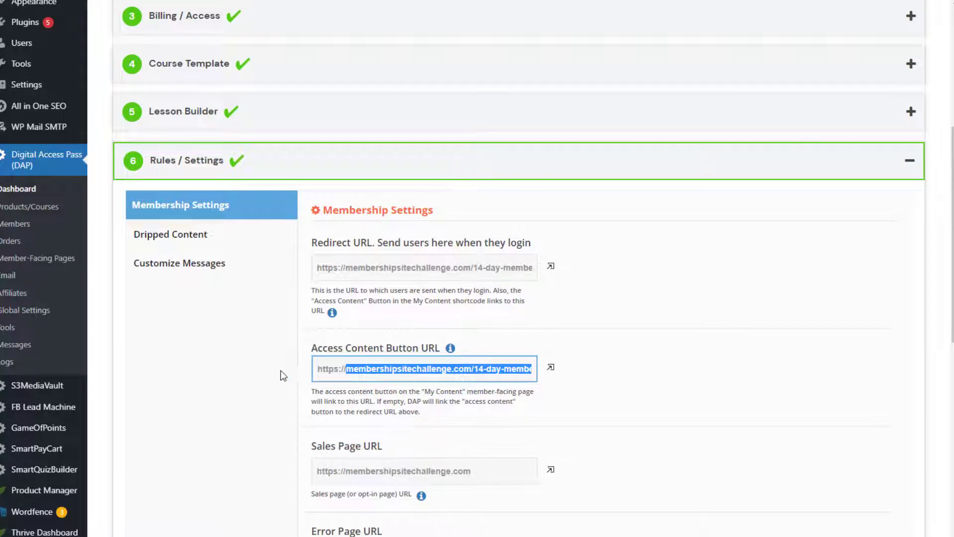
Step: Return to Membership Settings, re-examine the Access Content Button URL and login Redirect URL, and collapse Rules / Settings
left_click(281, 376)
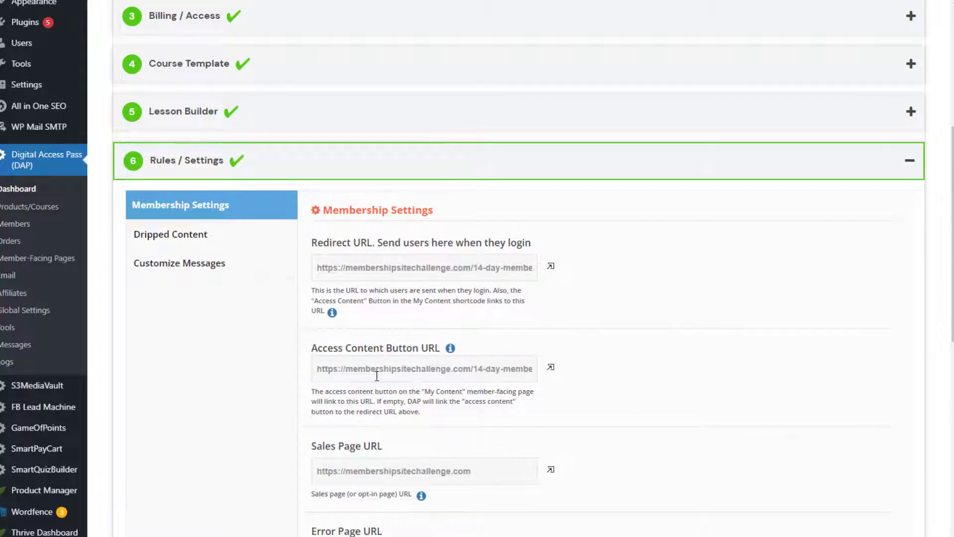
left_click_drag(377, 376, 379, 376)
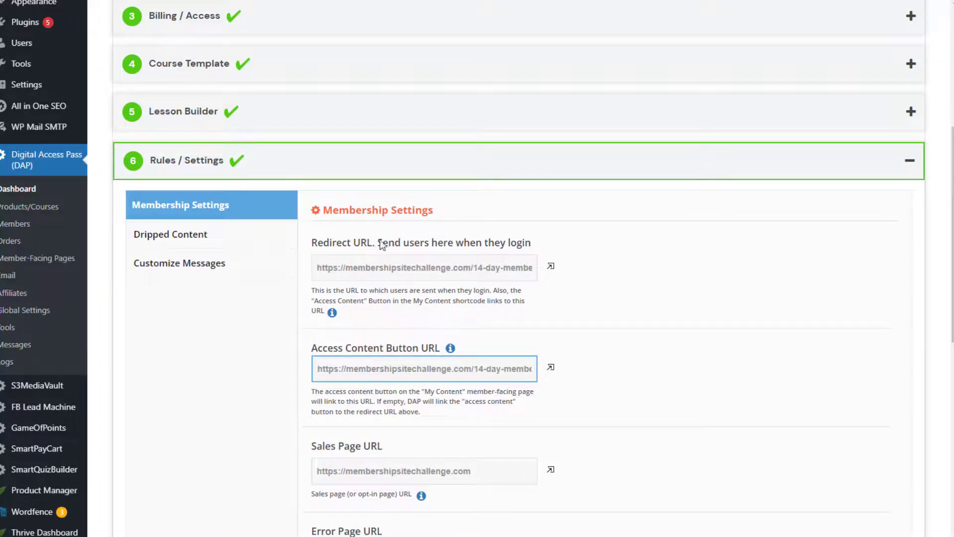
left_click_drag(374, 267, 667, 265)
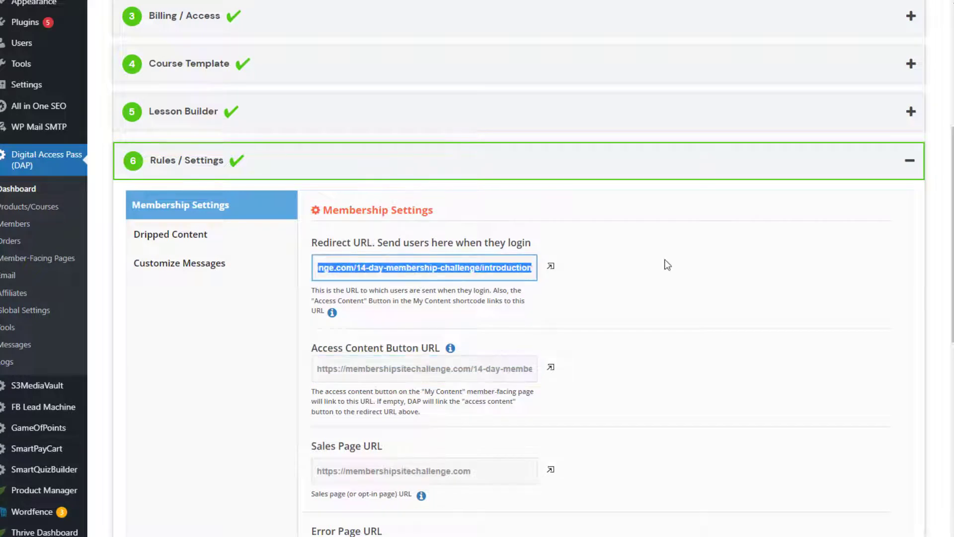
left_click(415, 269)
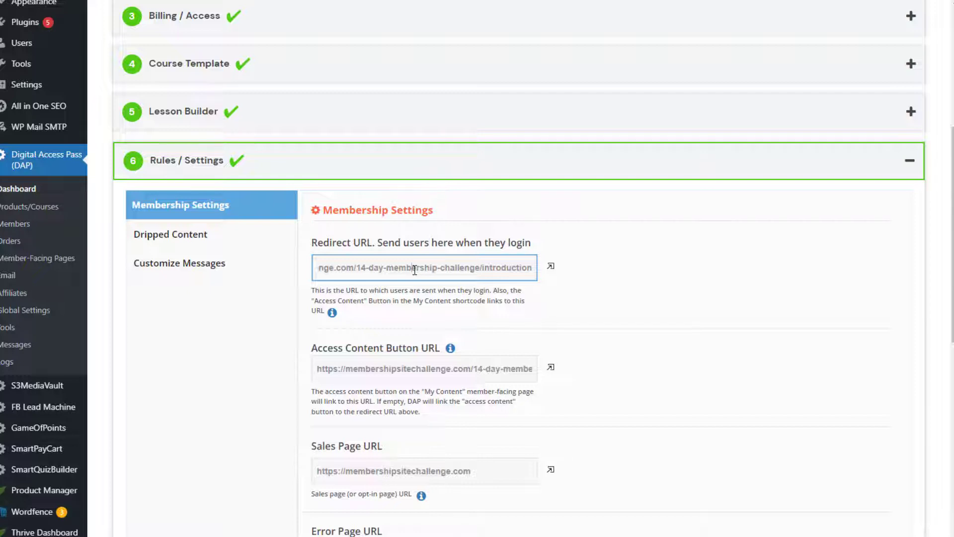
key("ctrl+a")
left_click(264, 338)
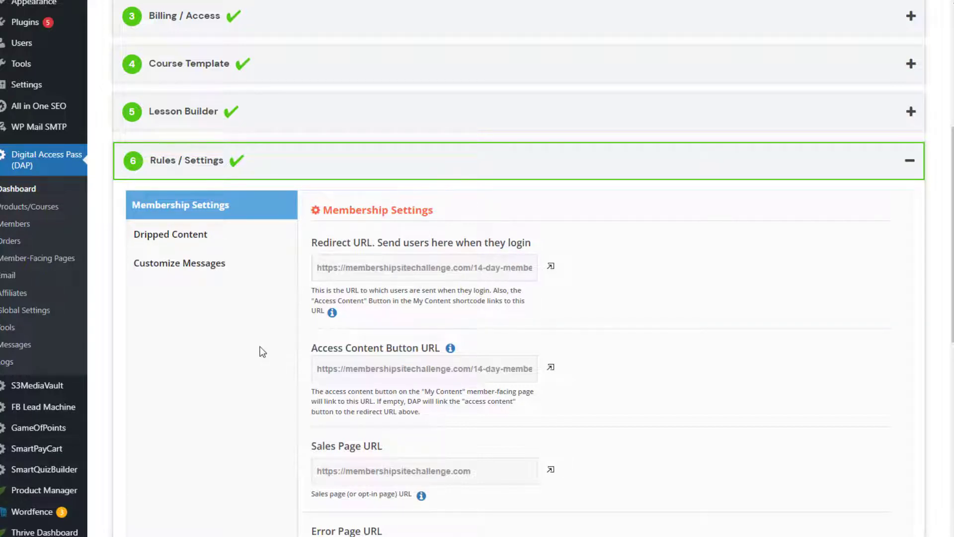
left_click(279, 265)
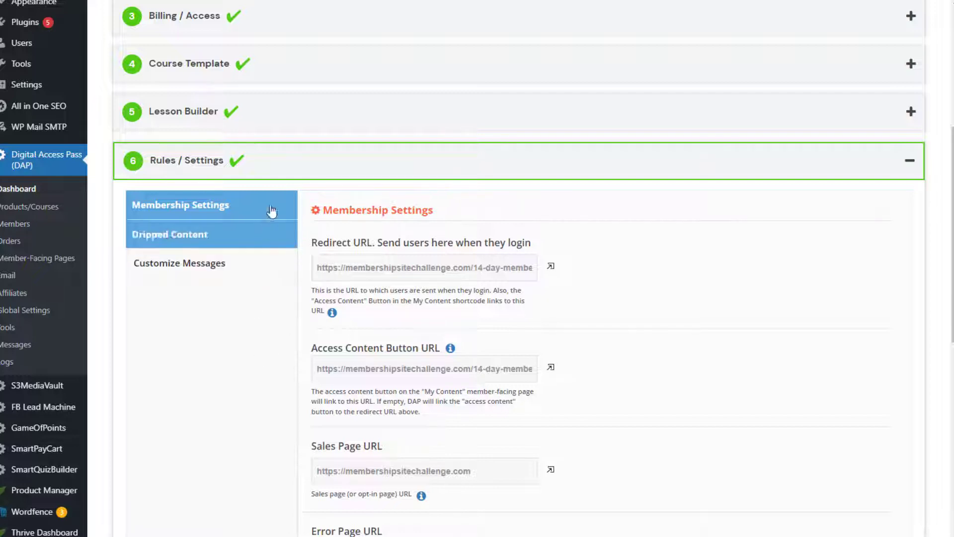
left_click(291, 169)
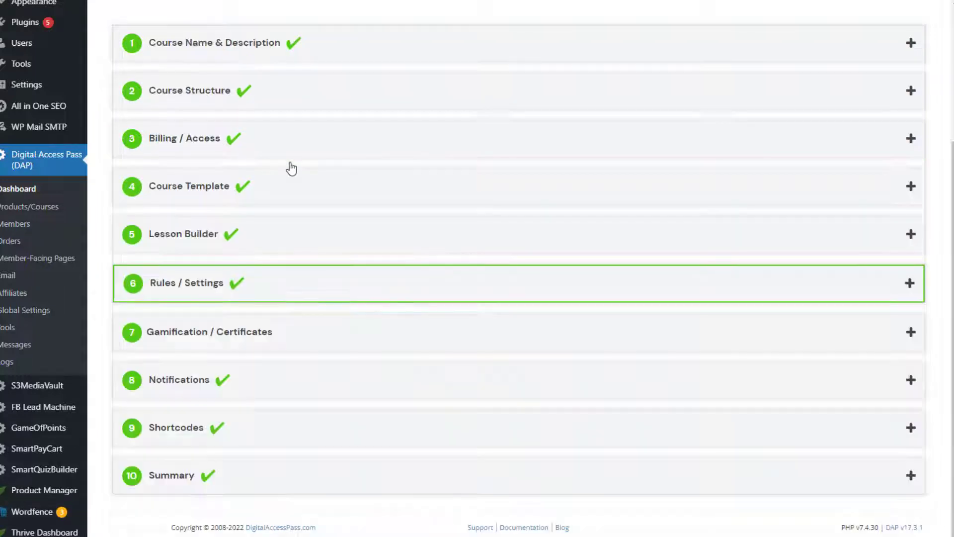
Step: Open Gamification / Certificates and examine the Lesson Completion options for each lesson, including Award Points, Bonuses and Animation
left_click(240, 339)
scroll(222, 332, "down", 2)
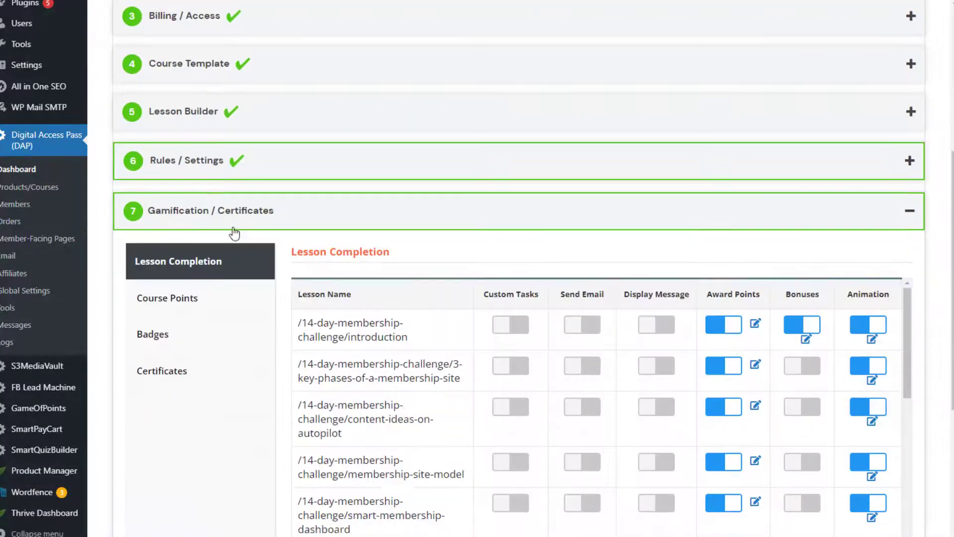
scroll(323, 348, "down", 2)
scroll(320, 385, "up", 2)
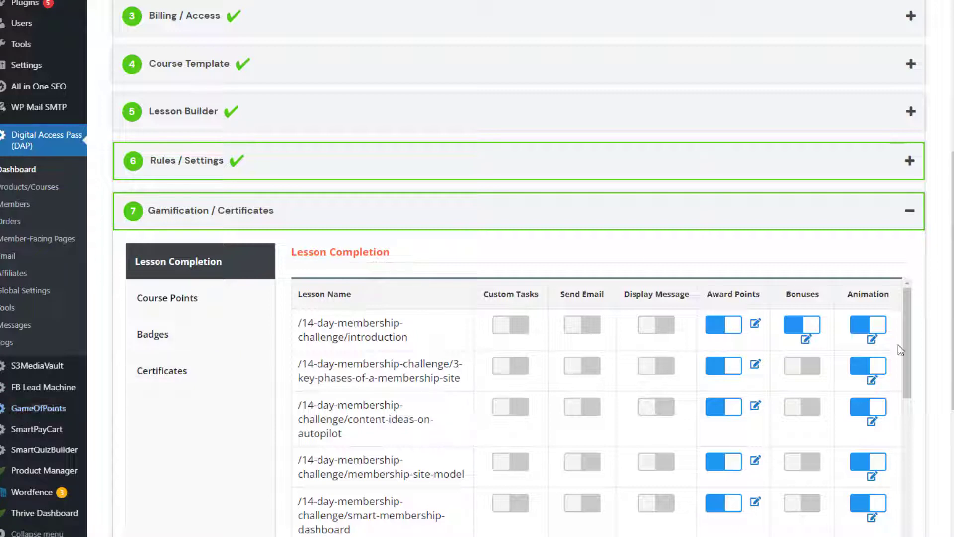
scroll(425, 327, "down", 1)
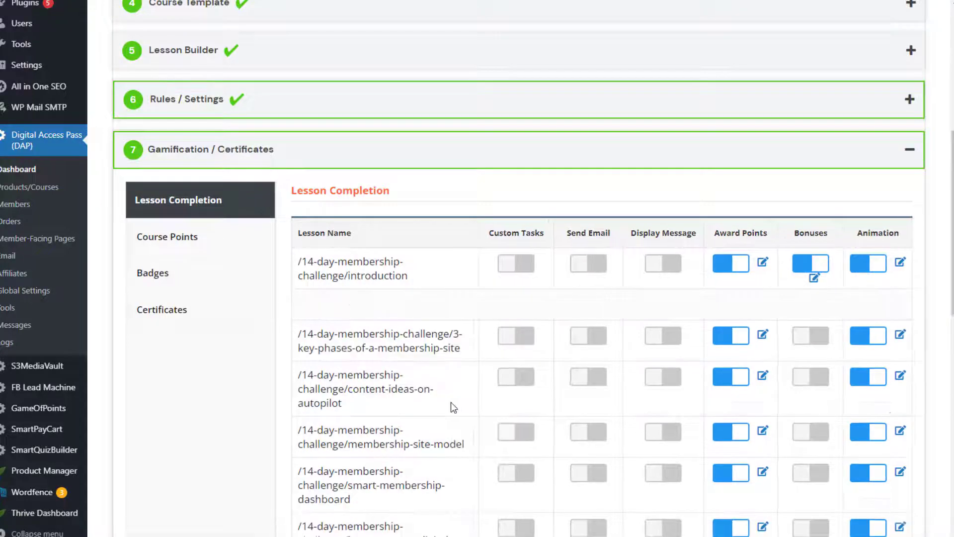
Step: Review the introduction lesson's animation templates, Template Customizer options and animation text, and close its Display Animations settings
scroll(382, 370, "down", 5)
scroll(407, 503, "down", 11)
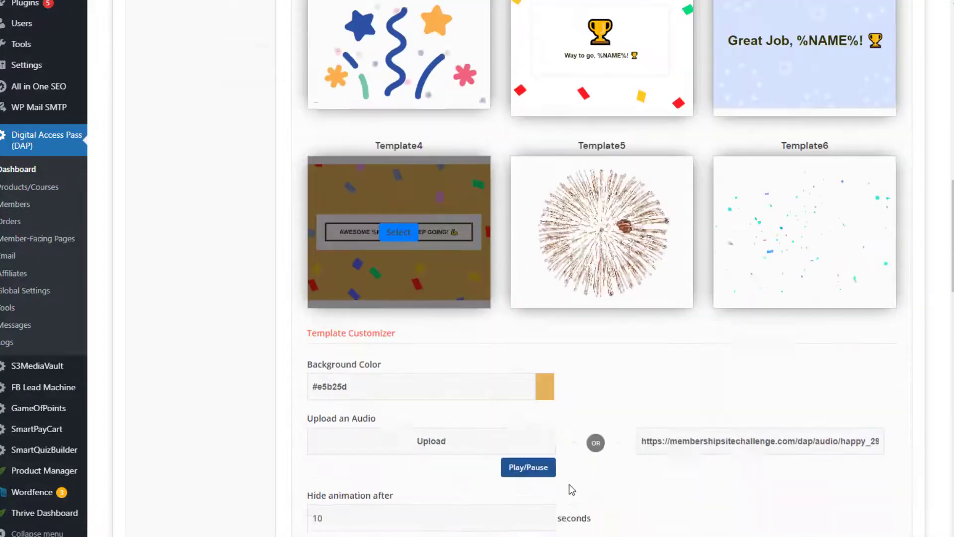
left_click_drag(829, 343, 318, 325)
scroll(186, 283, "up", 10)
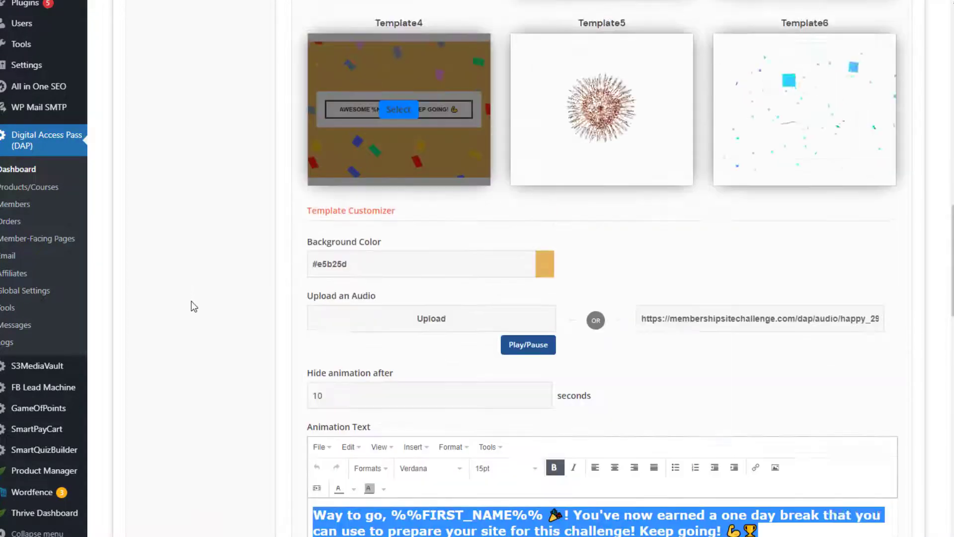
scroll(238, 247, "up", 4)
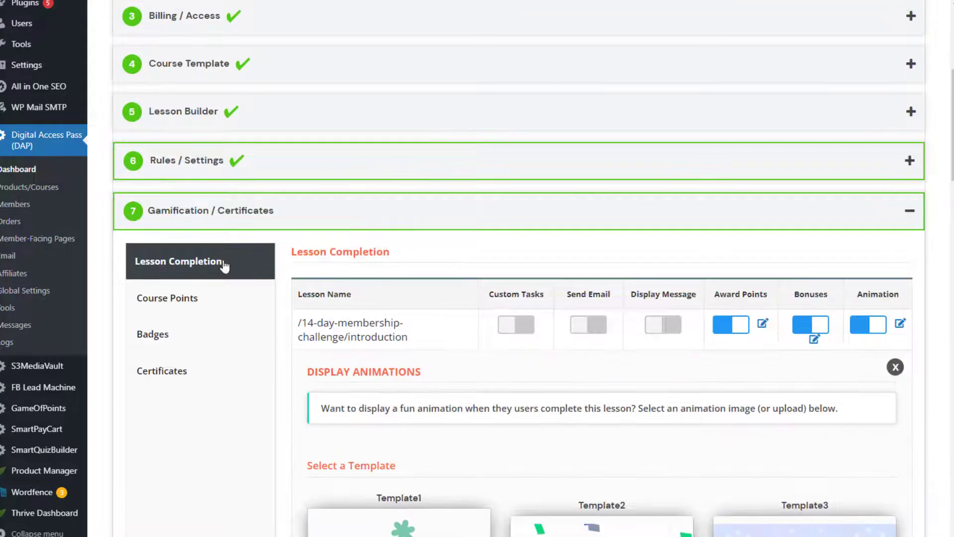
left_click(895, 367)
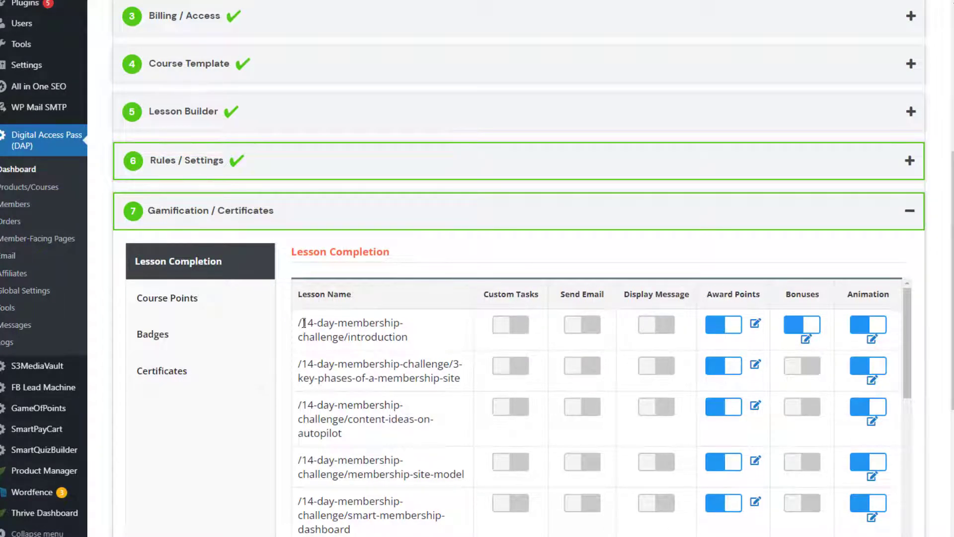
Step: Open the 14 Day Membership Challenge certificate for editing from Manage Certificates and review its basic info and template choices
scroll(330, 326, "down", 2)
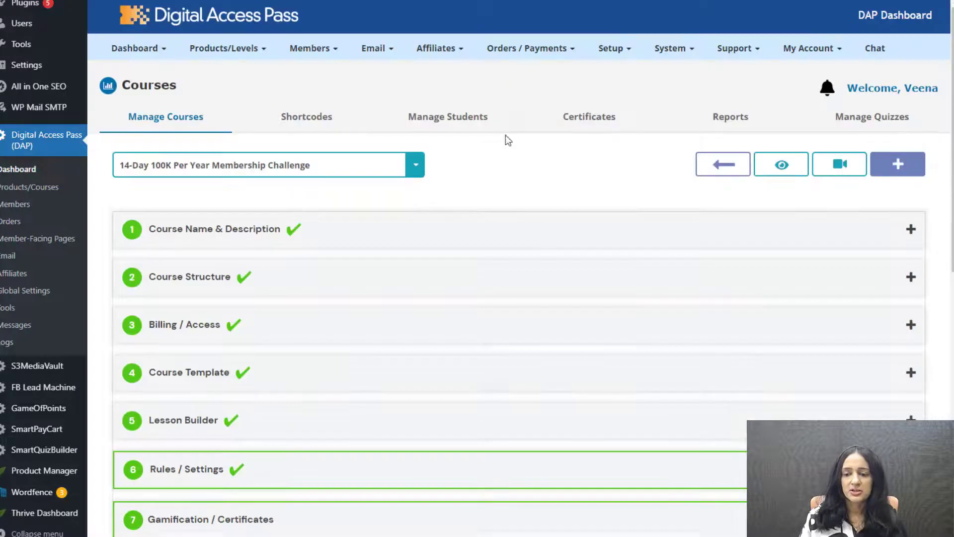
left_click(594, 124)
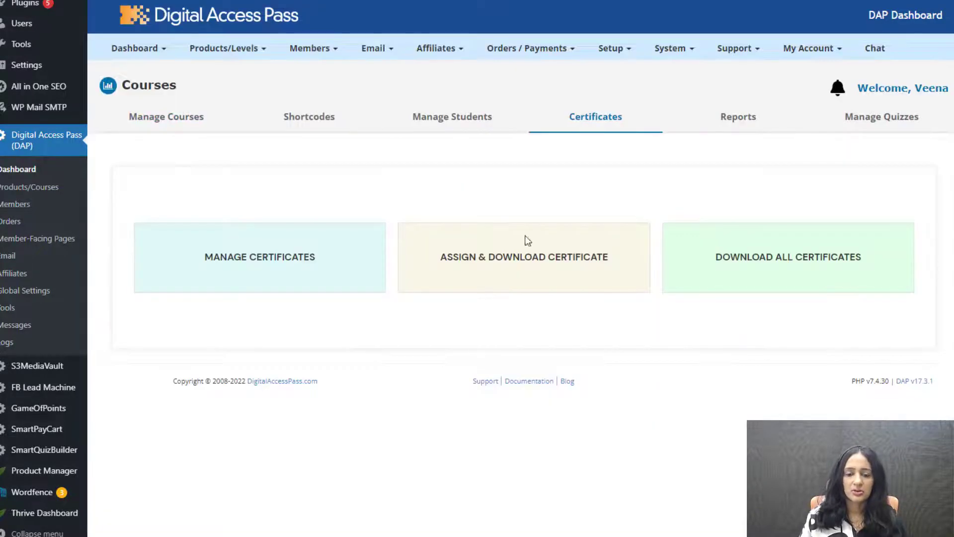
left_click(308, 290)
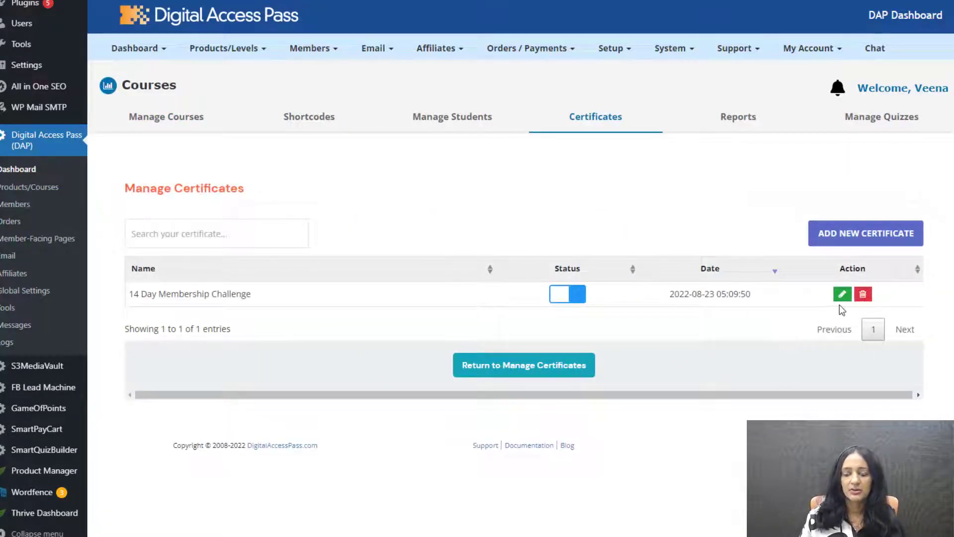
left_click(835, 294)
scroll(246, 284, "down", 3)
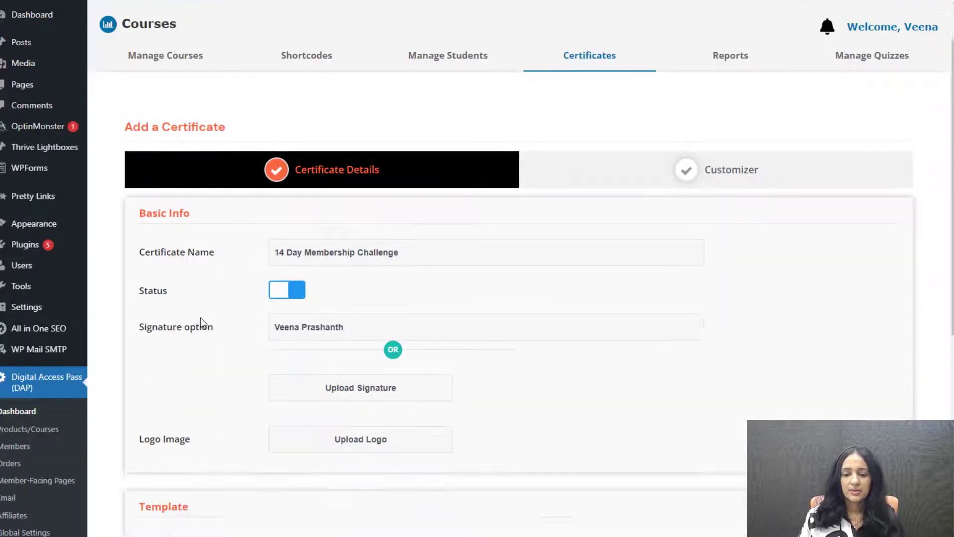
scroll(337, 250, "down", 5)
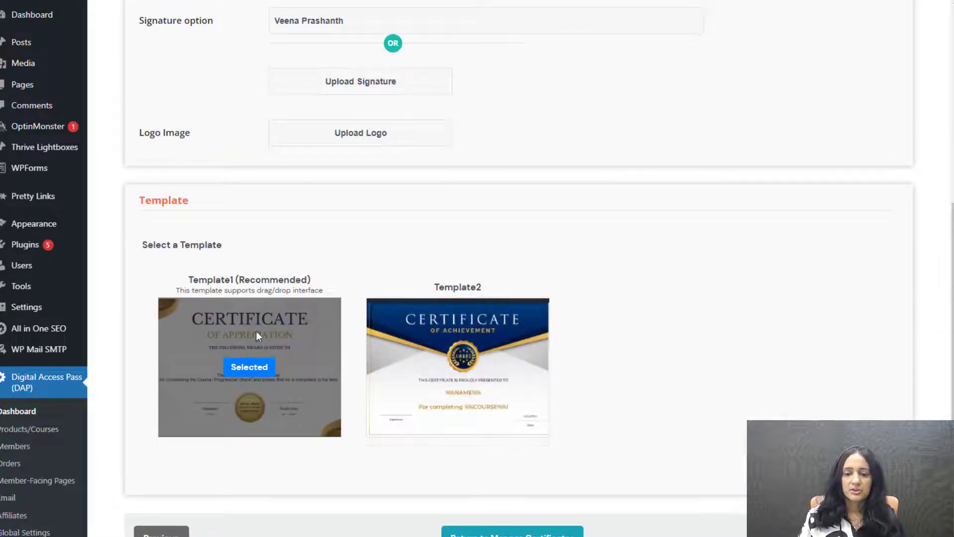
scroll(369, 293, "up", 6)
scroll(370, 289, "up", 2)
Step: Open the certificate's Customizer, move the CERTIFICATE heading slightly higher, and review the rest of the certificate layout
left_click(699, 248)
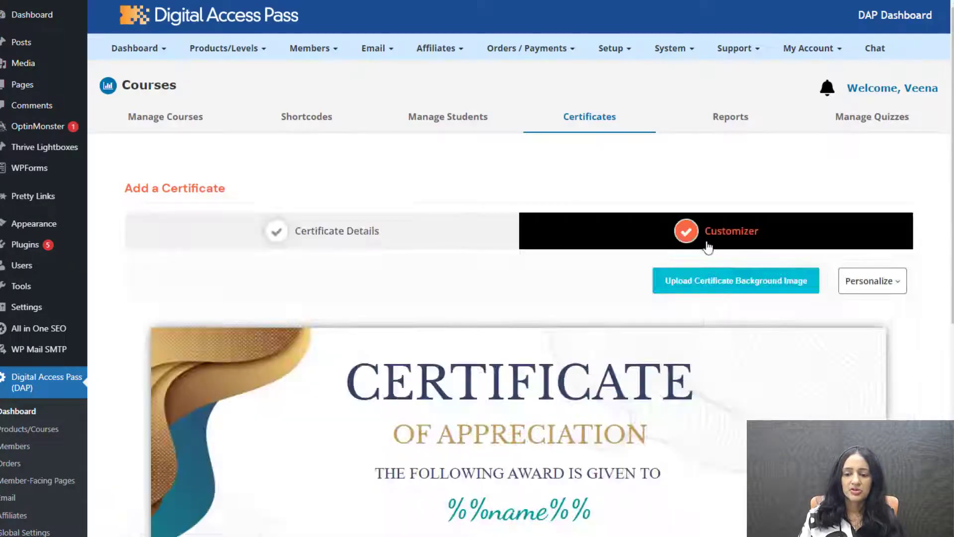
scroll(314, 339, "down", 3)
scroll(313, 338, "down", 1)
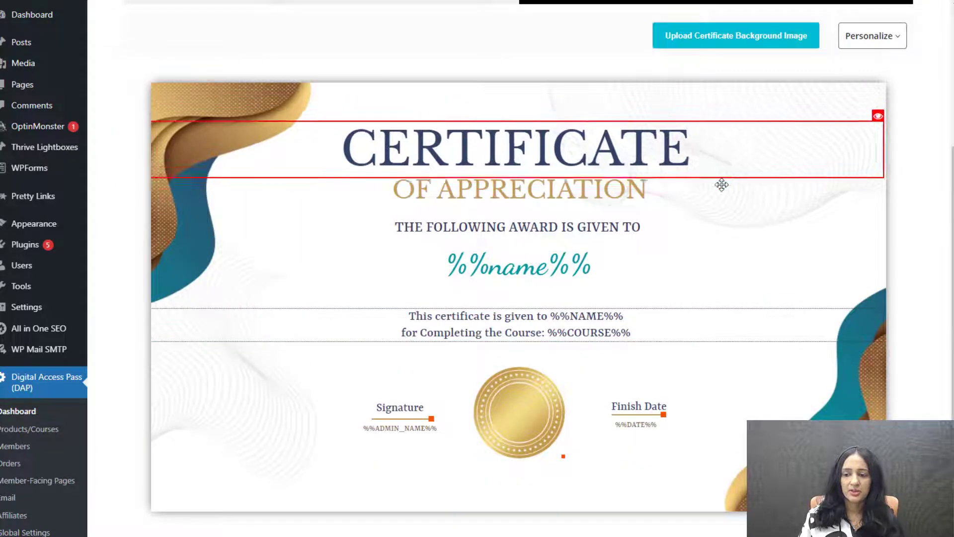
left_click_drag(715, 131, 724, 144)
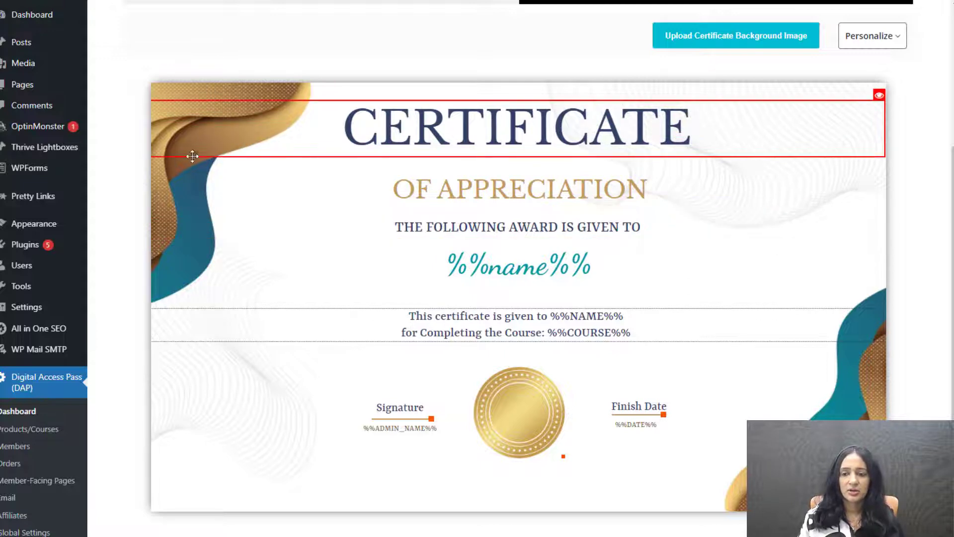
scroll(236, 284, "down", 3)
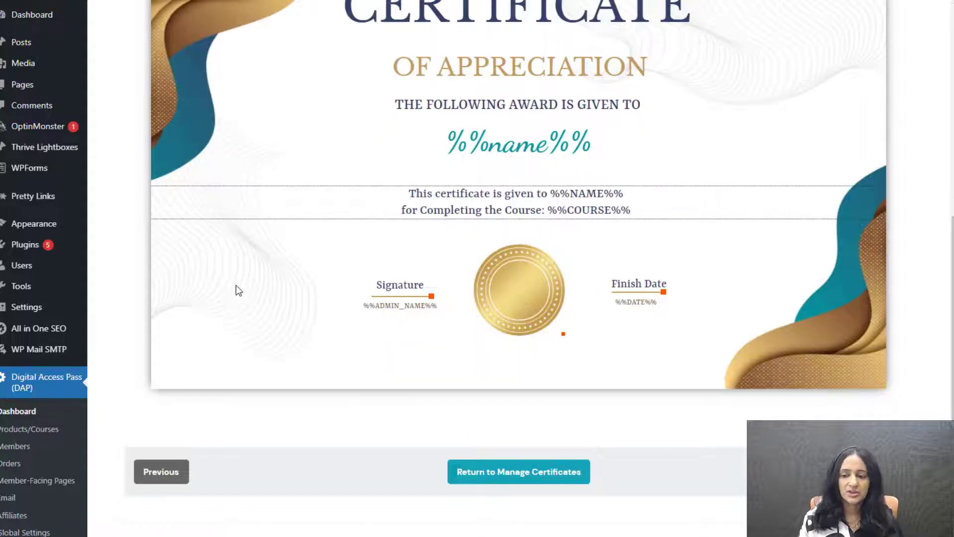
scroll(213, 290, "up", 3)
scroll(350, 249, "up", 6)
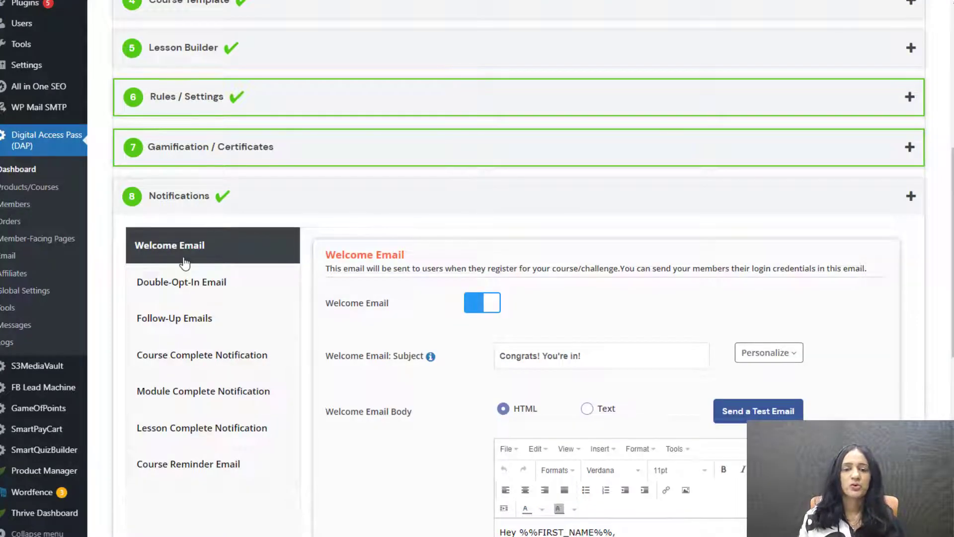
Step: Examine the course's Welcome Email body and Lesson Complete Notification settings, and collapse Notifications
scroll(586, 408, "down", 2)
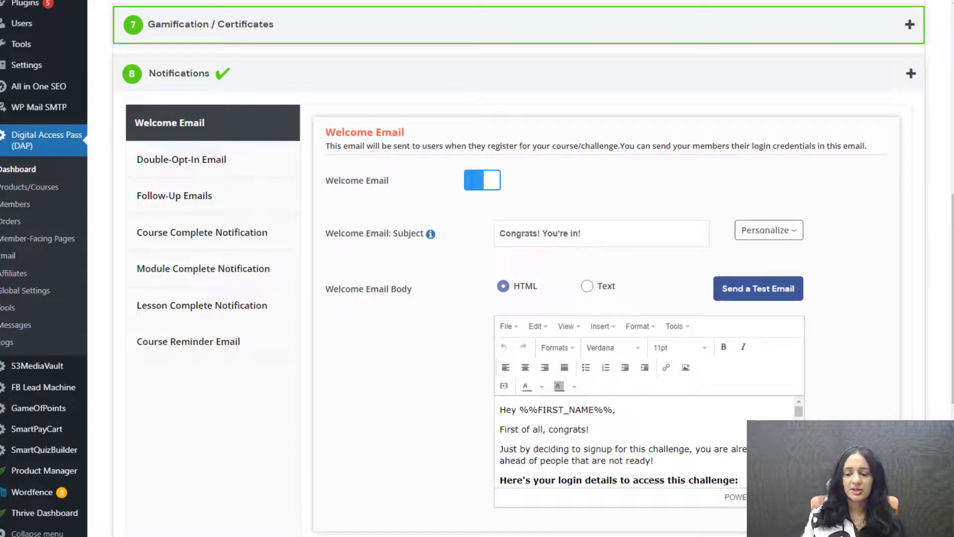
scroll(616, 441, "down", 2)
left_click_drag(587, 461, 445, 447)
left_click(554, 460)
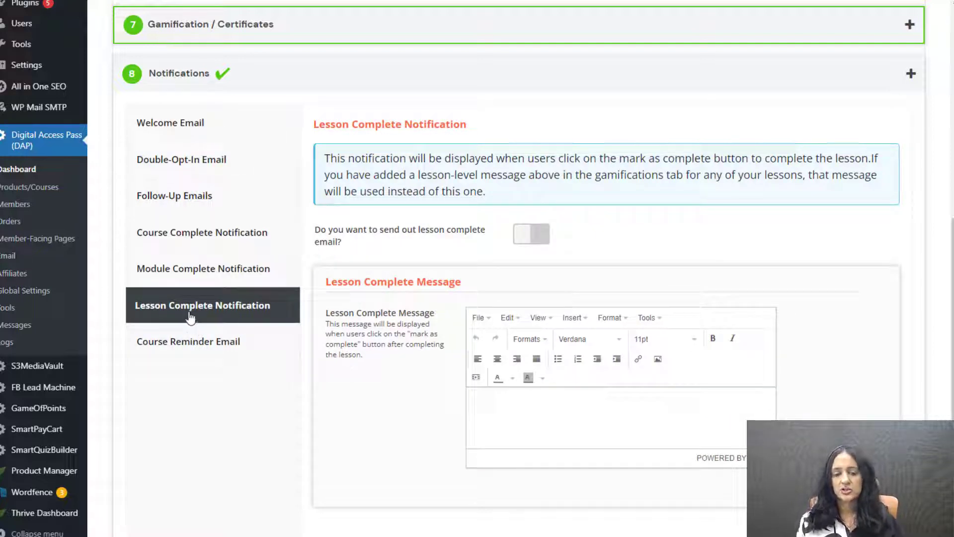
left_click(527, 413)
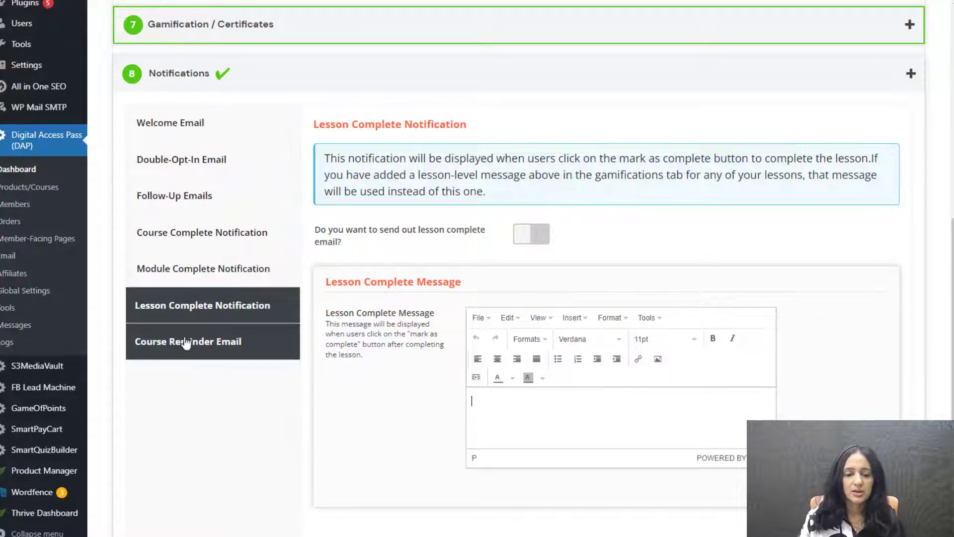
left_click(237, 82)
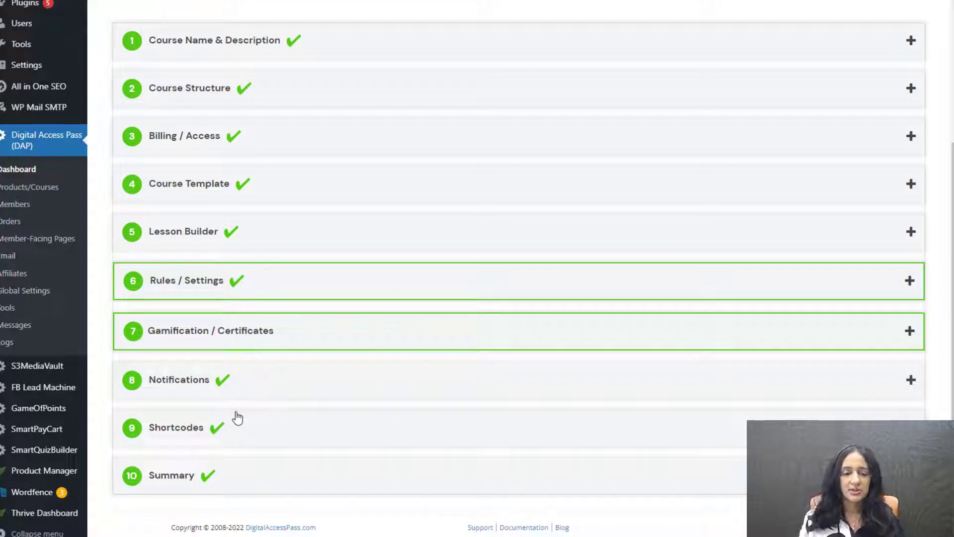
Step: Expand Shortcodes, review the Course Outline, Course Progress Bar and Mark as Complete shortcodes, and collapse the section
left_click(287, 422)
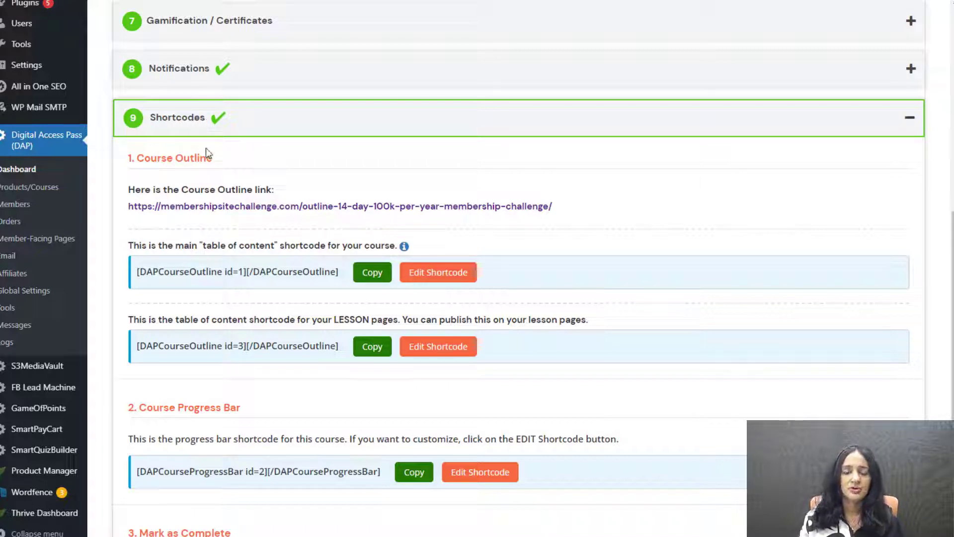
scroll(264, 199, "down", 1)
scroll(264, 199, "down", 1)
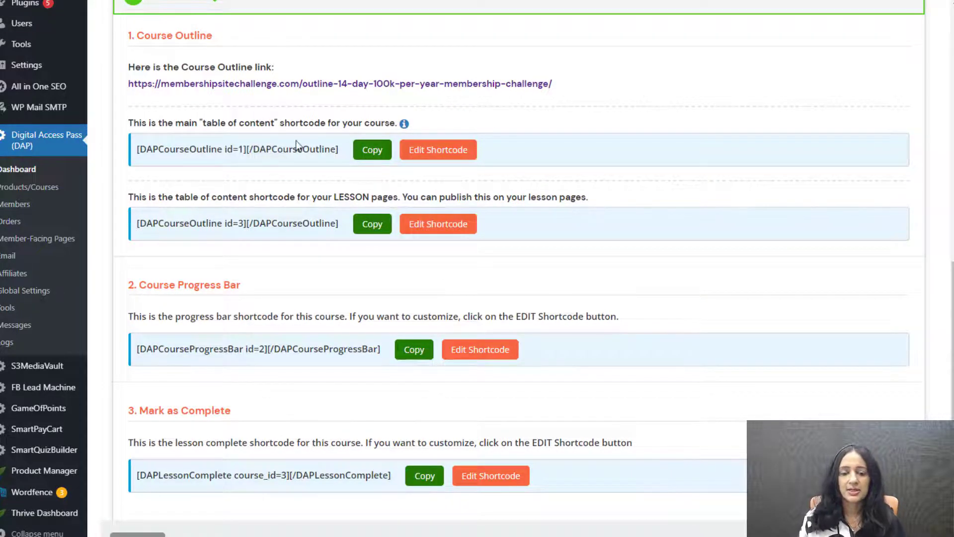
scroll(294, 147, "up", 2)
left_click(184, 121)
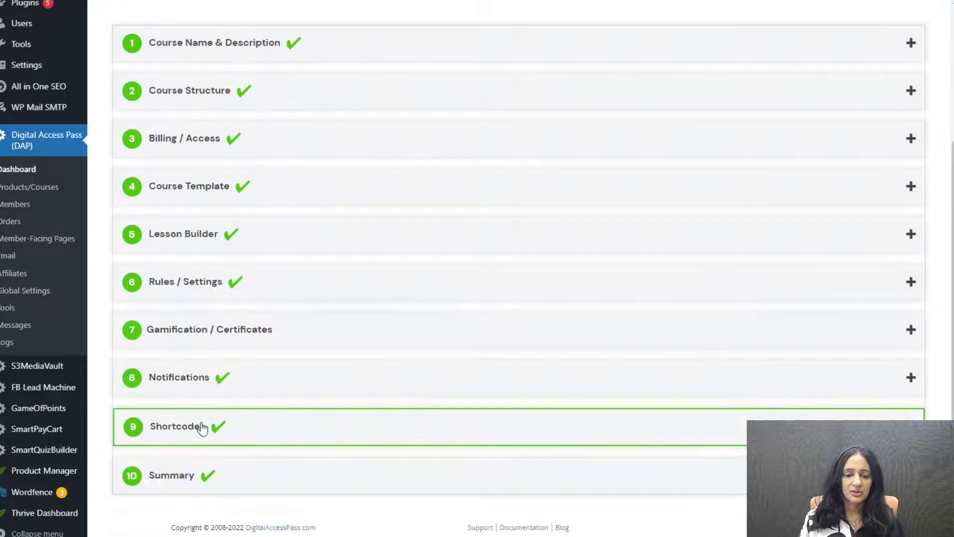
Step: Expand Summary, review the course details and billing and access information, and collapse the section
left_click(234, 462)
scroll(278, 324, "down", 1)
scroll(278, 324, "down", 3)
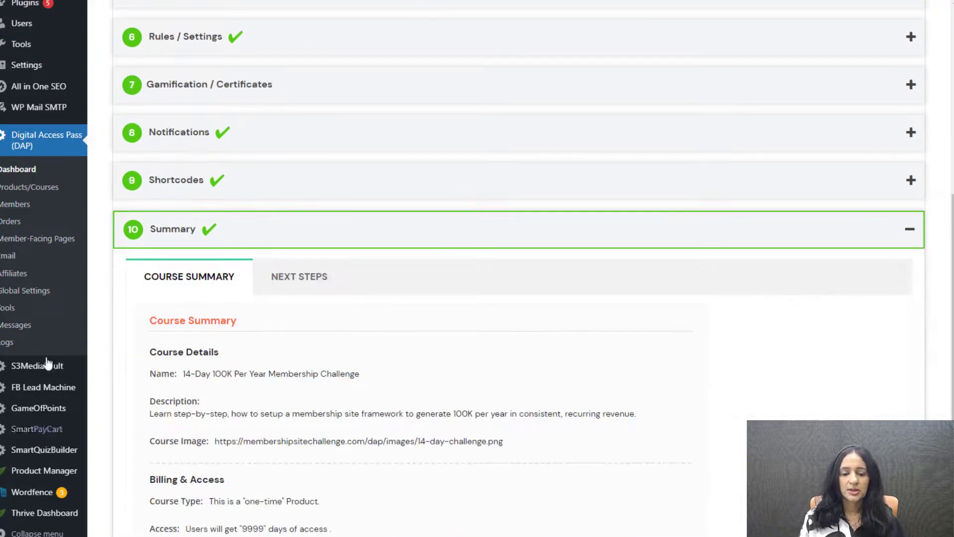
scroll(358, 473, "down", 1)
scroll(194, 333, "up", 3)
left_click(192, 360)
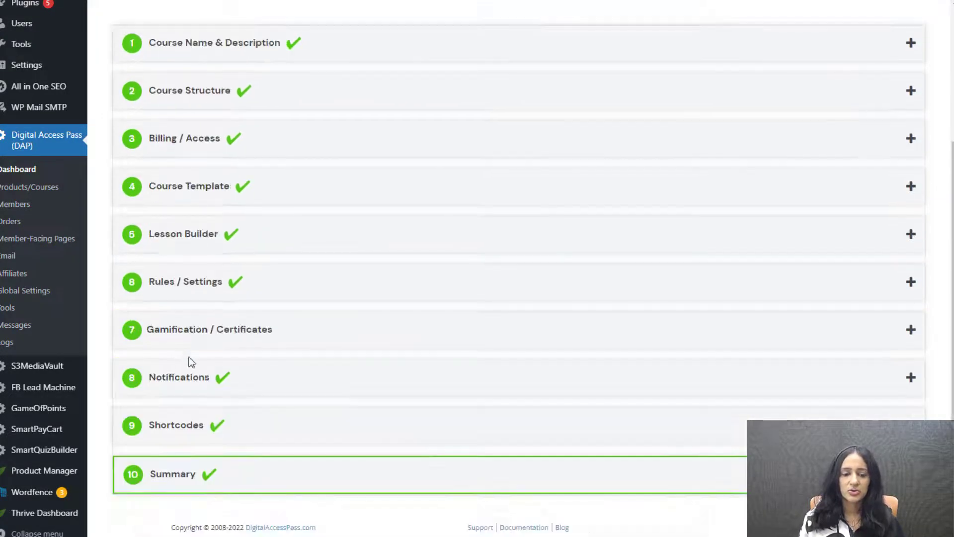